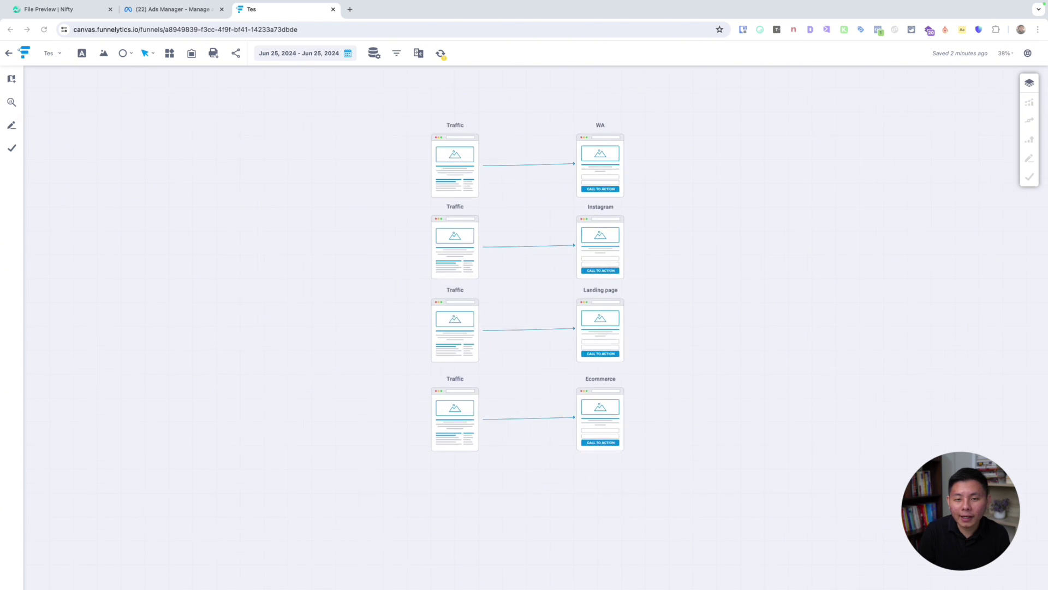
{"action": "scroll", "coordinate": [689, 239], "scroll_direction": "down", "scroll_amount": 3}
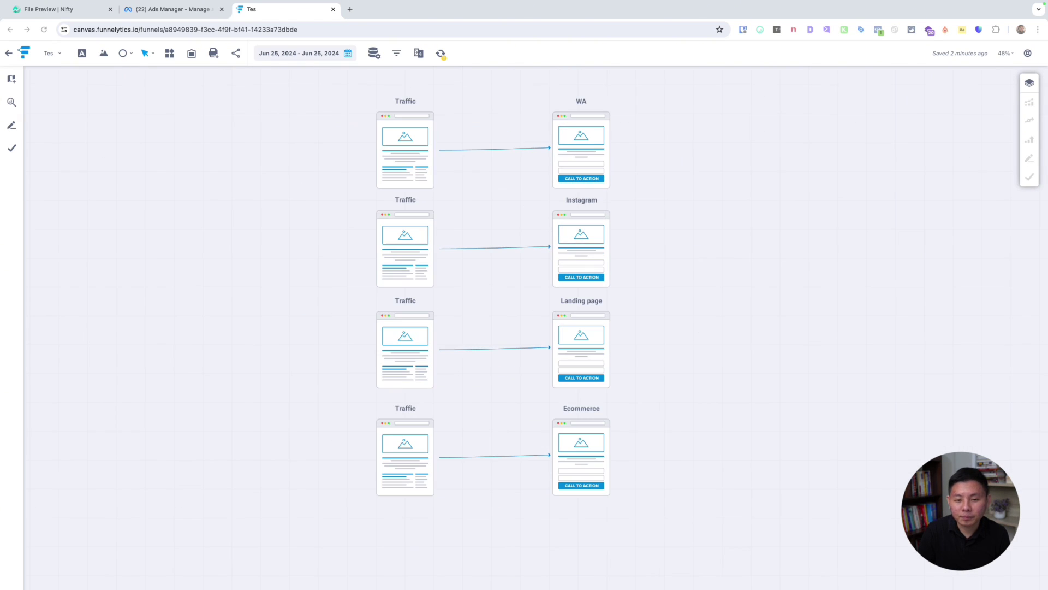
{"action": "left_click", "coordinate": [667, 206]}
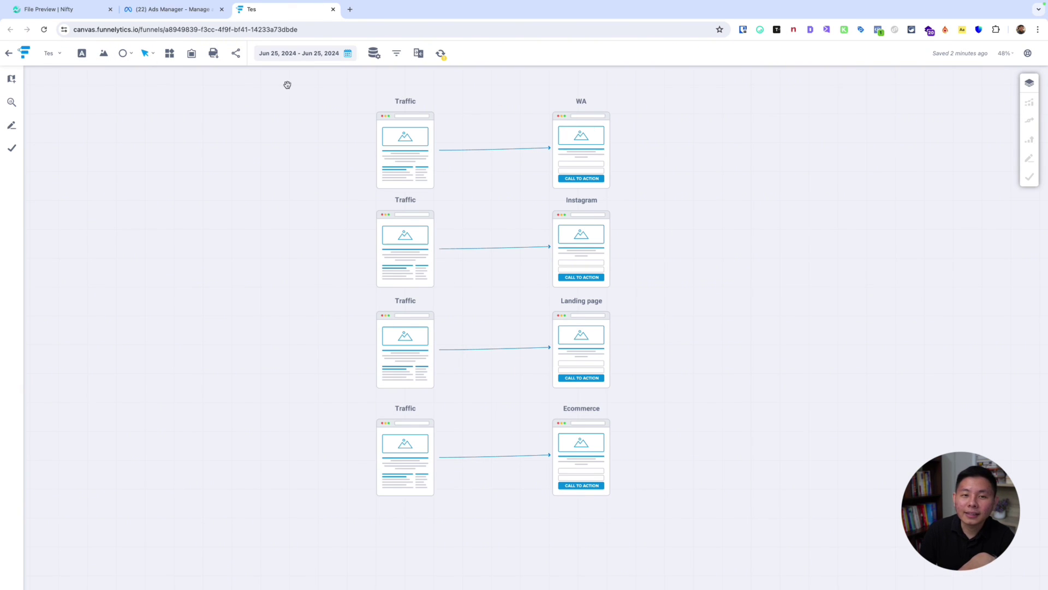
{"action": "left_click_drag", "start_coordinate": [288, 84], "coordinate": [701, 521]}
{"action": "left_click_drag", "start_coordinate": [568, 352], "coordinate": [592, 358]}
{"action": "left_click", "coordinate": [687, 325]}
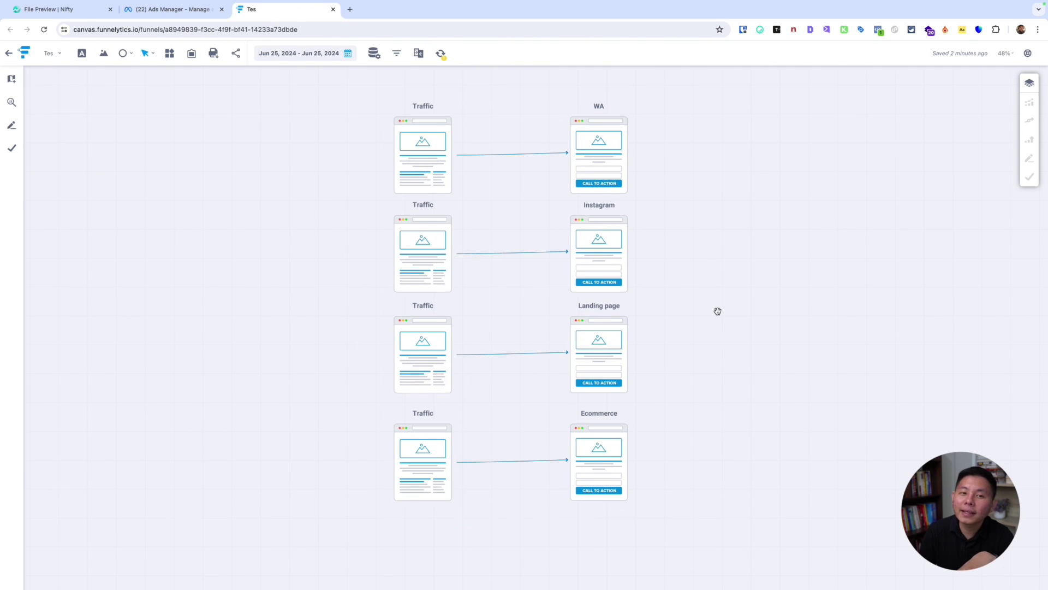
Search the system for "pres" and launch the screen annotation tool over the funnel canvas.
{"action": "key", "text": "super+space"}
{"action": "type", "text": "pre"}
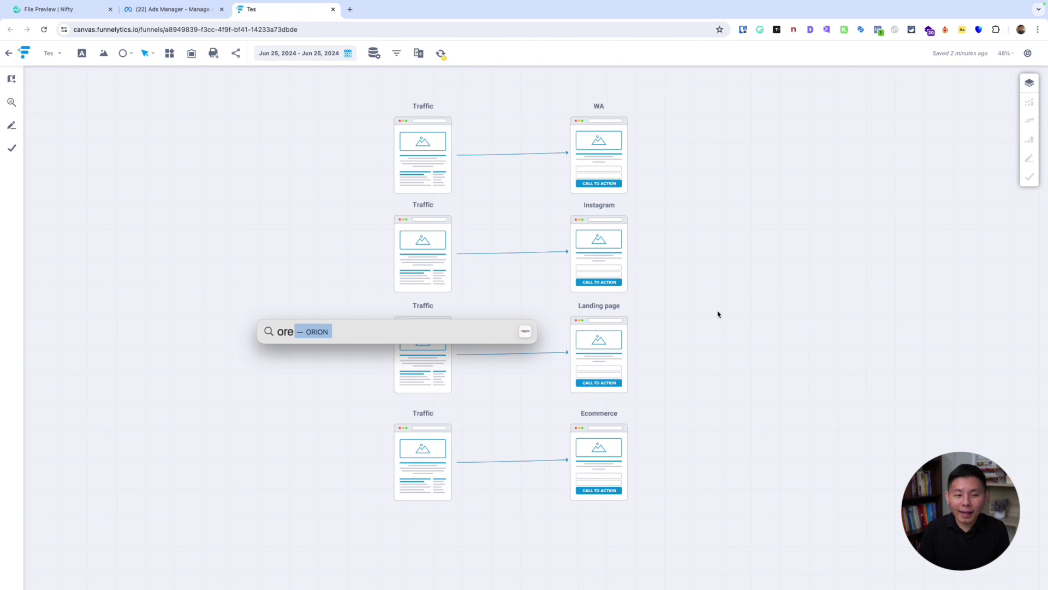
{"action": "key", "text": "BackSpace"}
{"action": "key", "text": "BackSpace"}
{"action": "key", "text": "BackSpace"}
{"action": "key", "text": "BackSpace"}
{"action": "type", "text": "pres"}
{"action": "key", "text": "Return"}
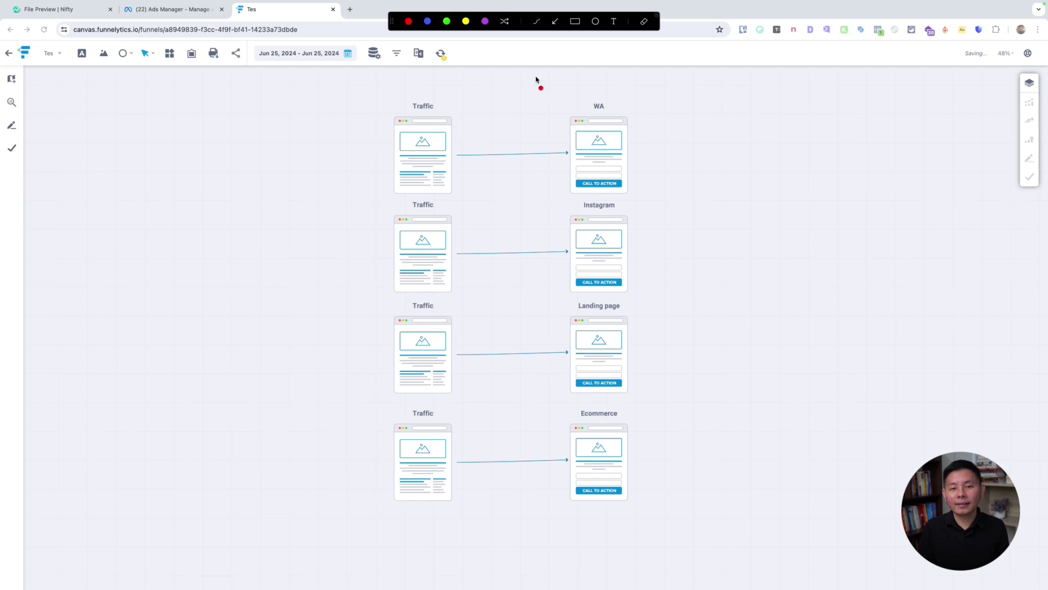
Mark the flows from Traffic to WA, Instagram and Landing page with red freehand strokes, and clear the annotations.
{"action": "mouse_move", "coordinate": [457, 133]}
{"action": "left_mouse_down"}
{"action": "mouse_move", "coordinate": [539, 128]}
{"action": "mouse_move", "coordinate": [543, 142]}
{"action": "left_mouse_up"}
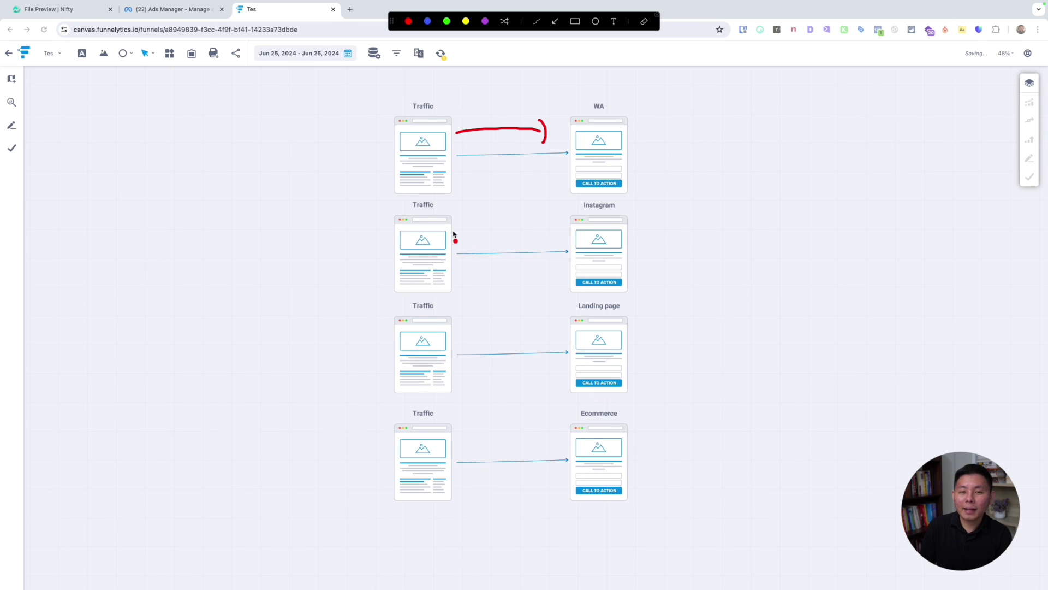
{"action": "mouse_move", "coordinate": [456, 236]}
{"action": "left_mouse_down"}
{"action": "mouse_move", "coordinate": [556, 234]}
{"action": "mouse_move", "coordinate": [554, 217]}
{"action": "mouse_move", "coordinate": [558, 243]}
{"action": "left_mouse_up"}
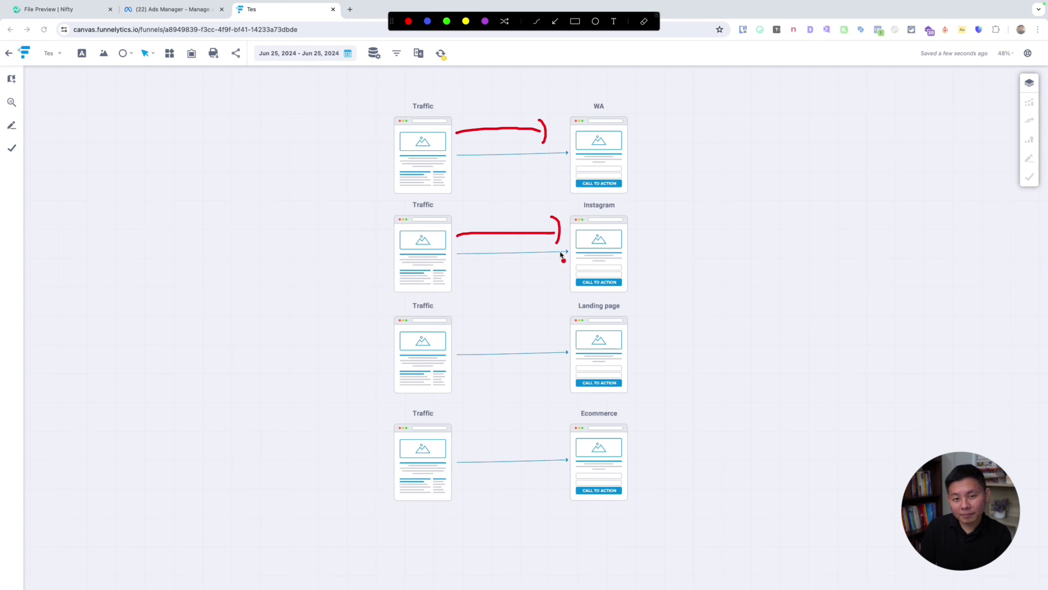
{"action": "mouse_move", "coordinate": [457, 337]}
{"action": "left_mouse_down"}
{"action": "mouse_move", "coordinate": [571, 327]}
{"action": "mouse_move", "coordinate": [569, 343]}
{"action": "left_mouse_up"}
{"action": "key", "text": "Escape"}
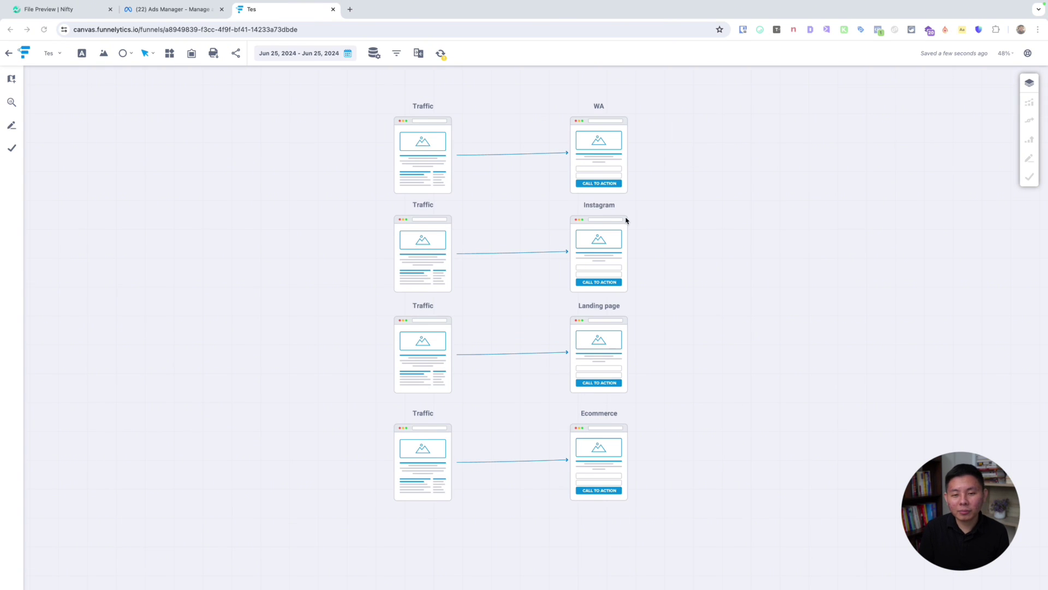
Duplicate the Landing page element to its right and connect the original Landing page to the copy.
{"action": "left_click", "coordinate": [610, 383]}
{"action": "left_click_drag", "start_coordinate": [611, 373], "coordinate": [737, 336]}
{"action": "left_click", "coordinate": [627, 348]}
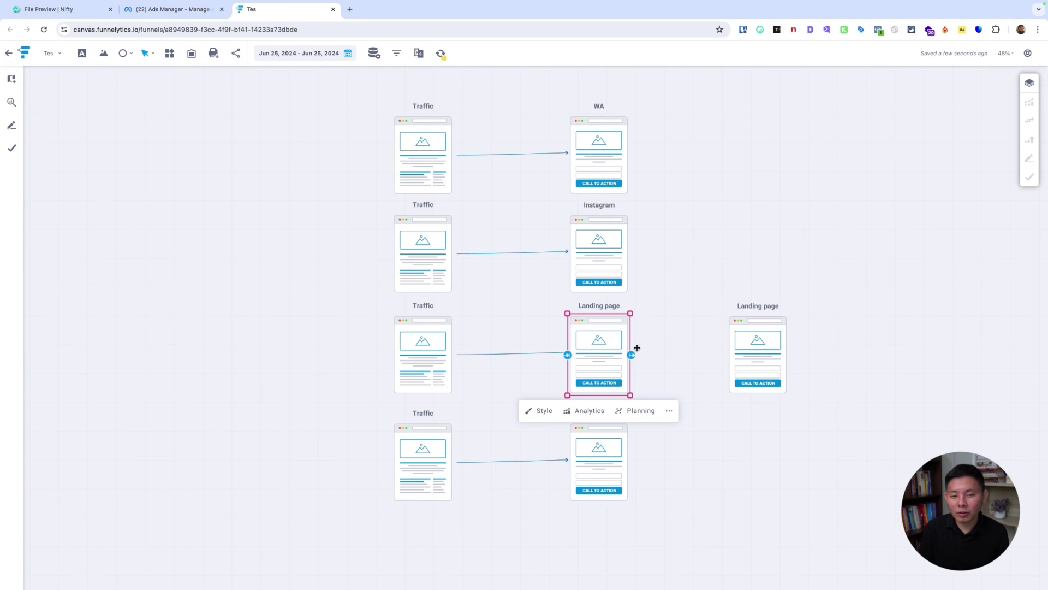
{"action": "left_click_drag", "start_coordinate": [631, 354], "coordinate": [757, 355]}
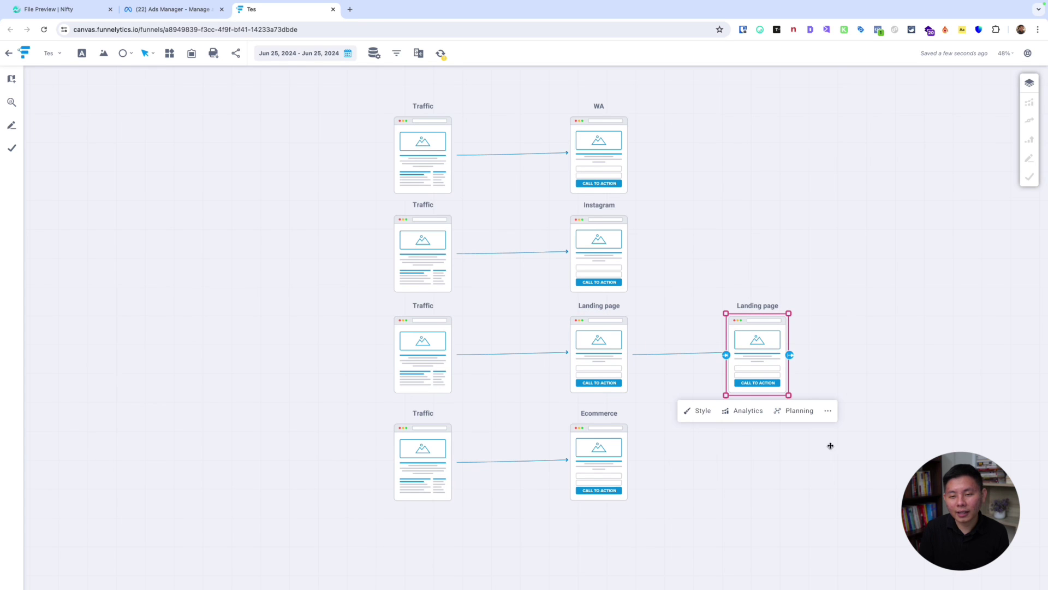
Change the label of the duplicated Landing page element to "WA".
{"action": "left_click", "coordinate": [832, 415]}
{"action": "key", "text": "shift+Left"}
{"action": "key", "text": "shift+Left"}
{"action": "key", "text": "shift+Left"}
{"action": "key", "text": "shift+Left"}
{"action": "key", "text": "shift+Left"}
{"action": "key", "text": "shift+Left"}
{"action": "key", "text": "shift+Left"}
{"action": "key", "text": "shift+Left"}
{"action": "key", "text": "shift+Left"}
{"action": "key", "text": "shift+Left"}
{"action": "key", "text": "shift+Left"}
{"action": "key", "text": "shift+Left"}
{"action": "type", "text": "WA"}
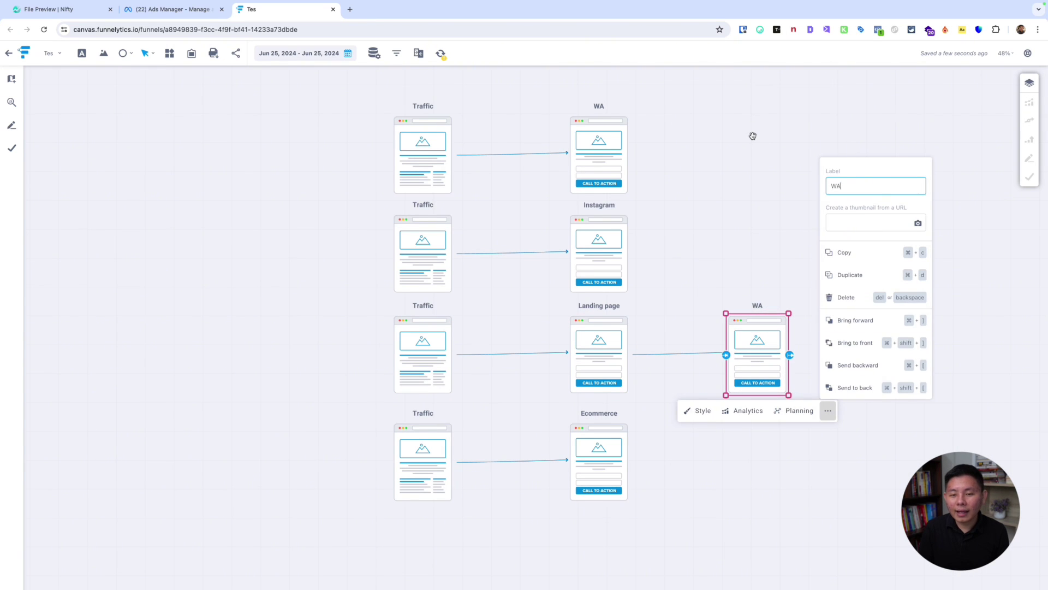
{"action": "left_click", "coordinate": [751, 133]}
{"action": "key", "text": "super+shift+a"}
{"action": "mouse_move", "coordinate": [550, 404]}
{"action": "left_mouse_down"}
{"action": "mouse_move", "coordinate": [339, 418]}
{"action": "mouse_move", "coordinate": [709, 486]}
{"action": "mouse_move", "coordinate": [516, 397]}
{"action": "left_mouse_up"}
{"action": "key", "text": "Escape"}
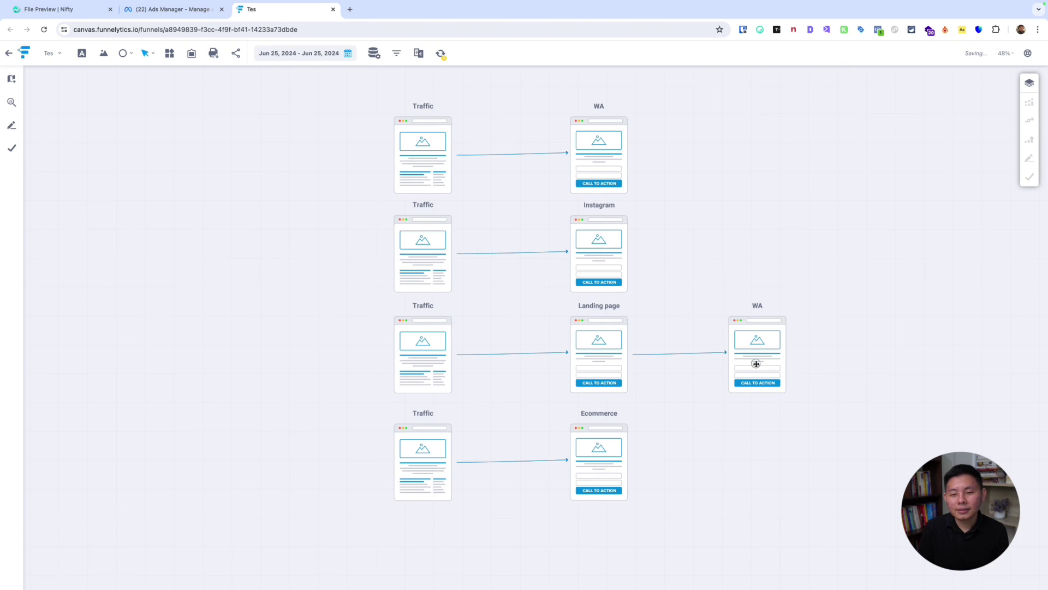
Duplicate the WA element into the Ecommerce row and connect Ecommerce to the copy.
{"action": "left_click", "coordinate": [758, 363]}
{"action": "left_click_drag", "start_coordinate": [759, 364], "coordinate": [745, 437]}
{"action": "left_click", "coordinate": [618, 461]}
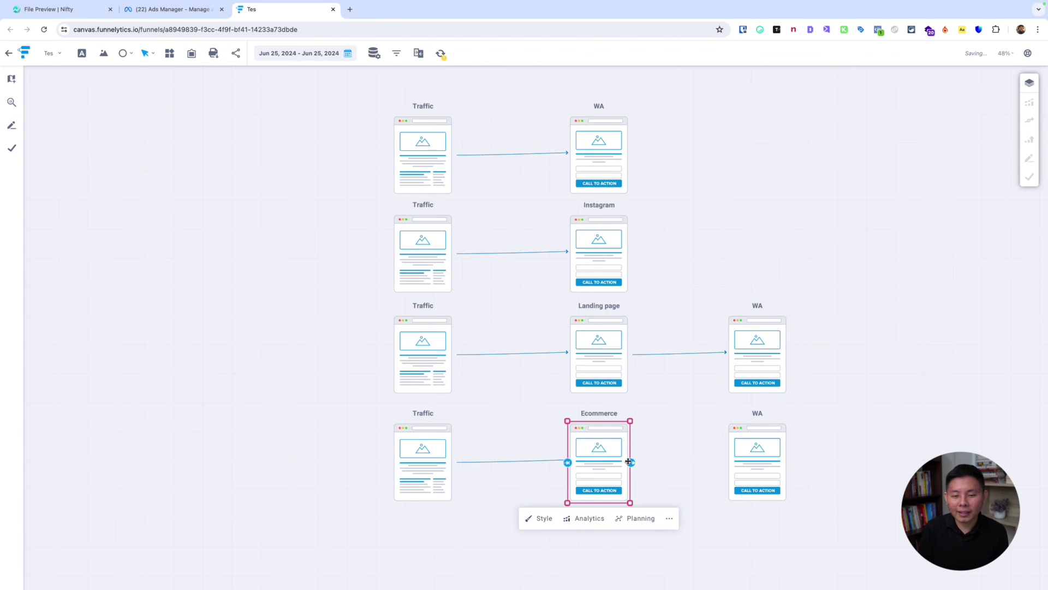
{"action": "left_click_drag", "start_coordinate": [636, 461], "coordinate": [758, 462]}
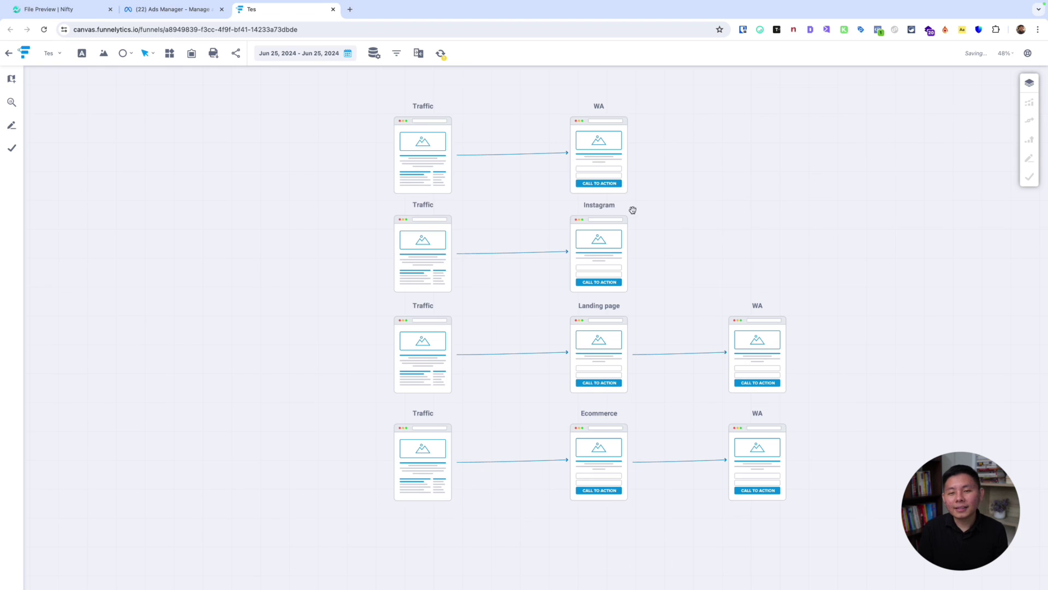
{"action": "key", "text": "ctrl+alt+a"}
{"action": "mouse_move", "coordinate": [709, 80]}
{"action": "left_mouse_down"}
{"action": "mouse_move", "coordinate": [443, 81]}
{"action": "mouse_move", "coordinate": [244, 481]}
{"action": "mouse_move", "coordinate": [848, 563]}
{"action": "mouse_move", "coordinate": [844, 170]}
{"action": "mouse_move", "coordinate": [677, 82]}
{"action": "left_mouse_up"}
{"action": "key", "text": "ctrl+alt+a"}
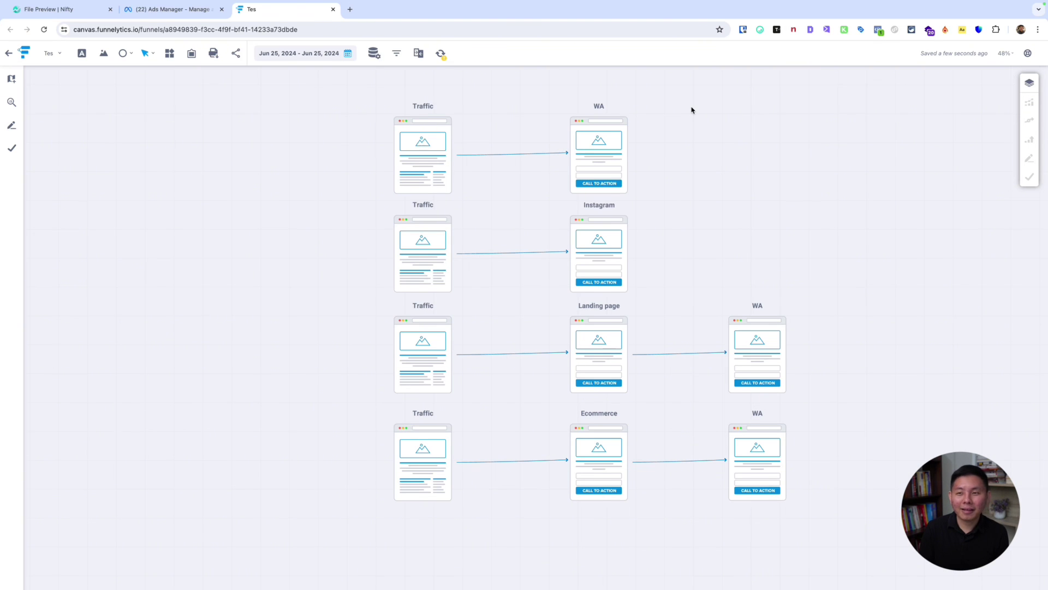
Circle the Traffic-to-WA flow in red, draw a curved arrow from Traffic to WA, and clear the annotations.
{"action": "key", "text": "ctrl+a"}
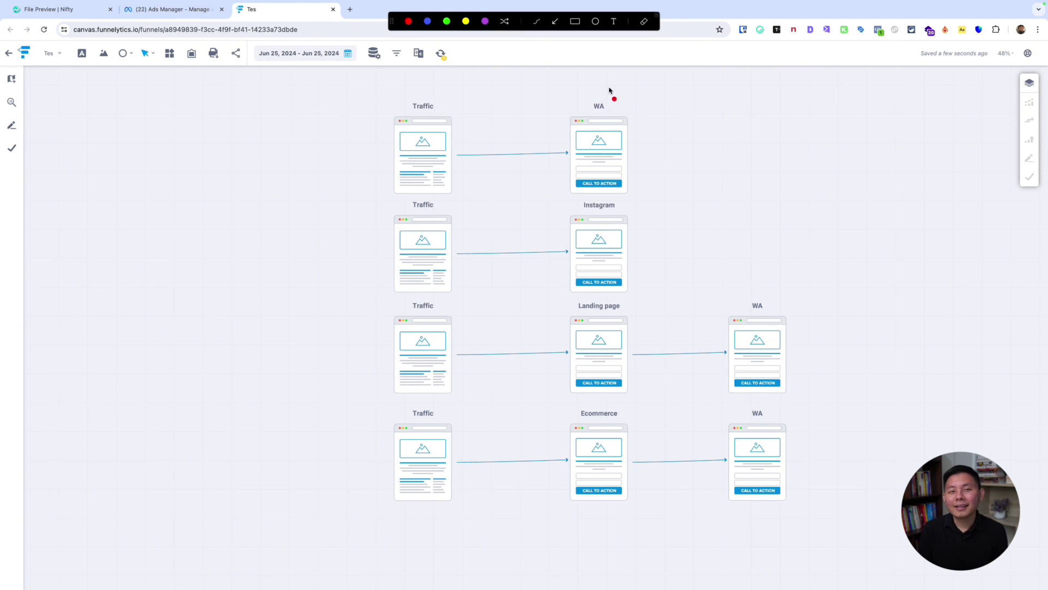
{"action": "mouse_move", "coordinate": [610, 85]}
{"action": "left_mouse_down"}
{"action": "mouse_move", "coordinate": [326, 83]}
{"action": "mouse_move", "coordinate": [313, 200]}
{"action": "mouse_move", "coordinate": [687, 205]}
{"action": "mouse_move", "coordinate": [694, 94]}
{"action": "mouse_move", "coordinate": [551, 85]}
{"action": "left_mouse_up"}
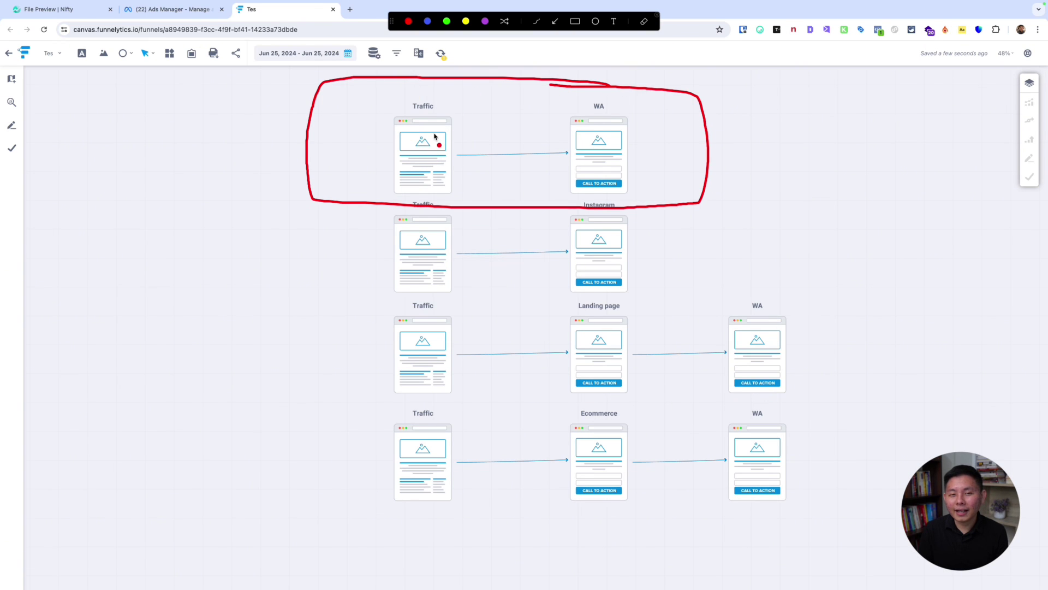
{"action": "mouse_move", "coordinate": [441, 130]}
{"action": "left_mouse_down"}
{"action": "mouse_move", "coordinate": [481, 64]}
{"action": "mouse_move", "coordinate": [547, 109]}
{"action": "mouse_move", "coordinate": [527, 130]}
{"action": "left_mouse_up"}
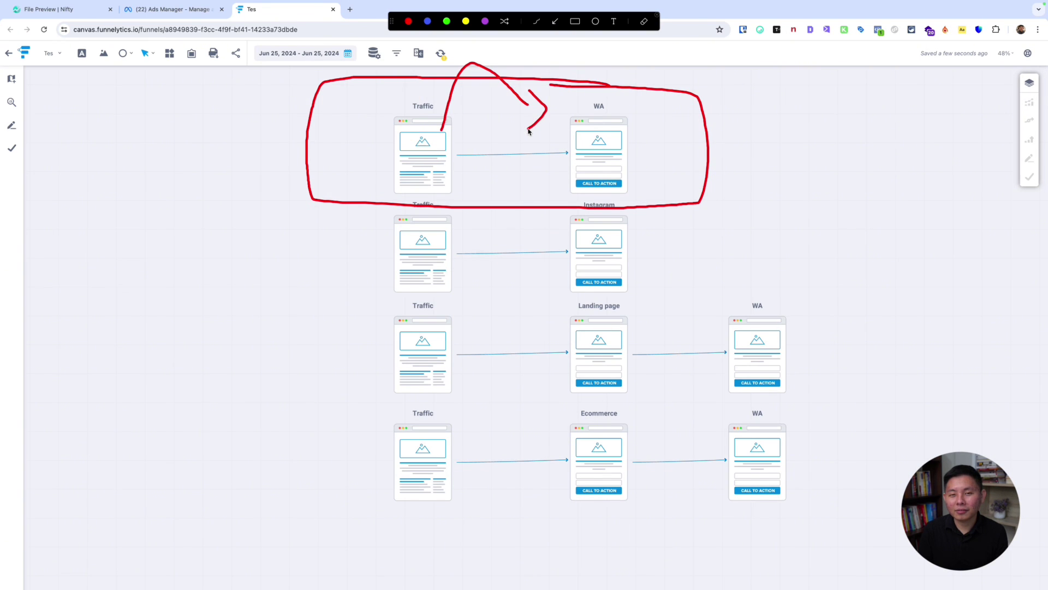
{"action": "key", "text": "Escape"}
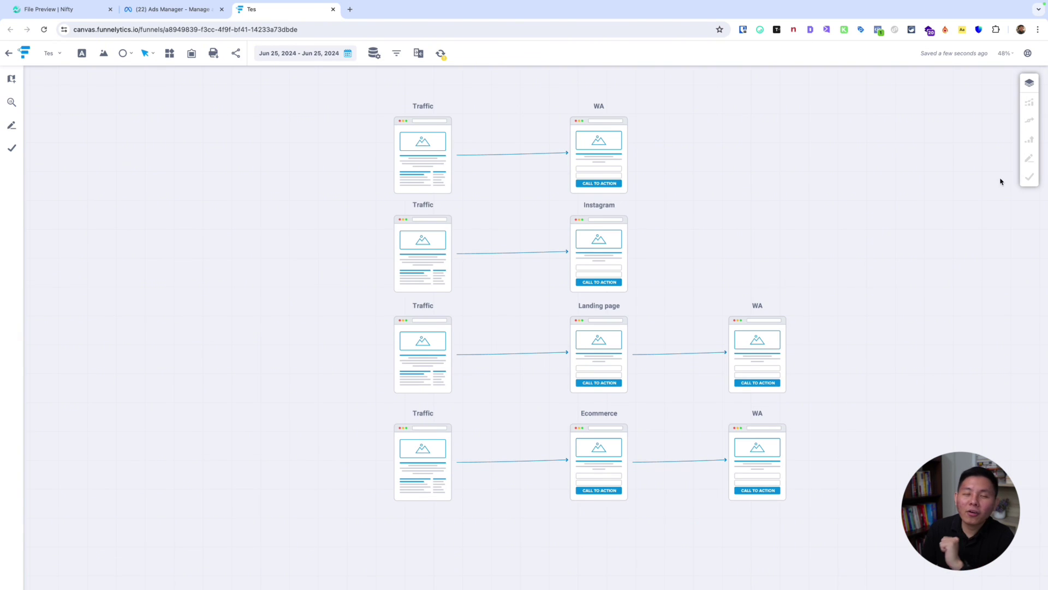
Switch to Meta Ads Manager and set the campaign list's date range to Yesterday.
{"action": "left_click", "coordinate": [185, 11]}
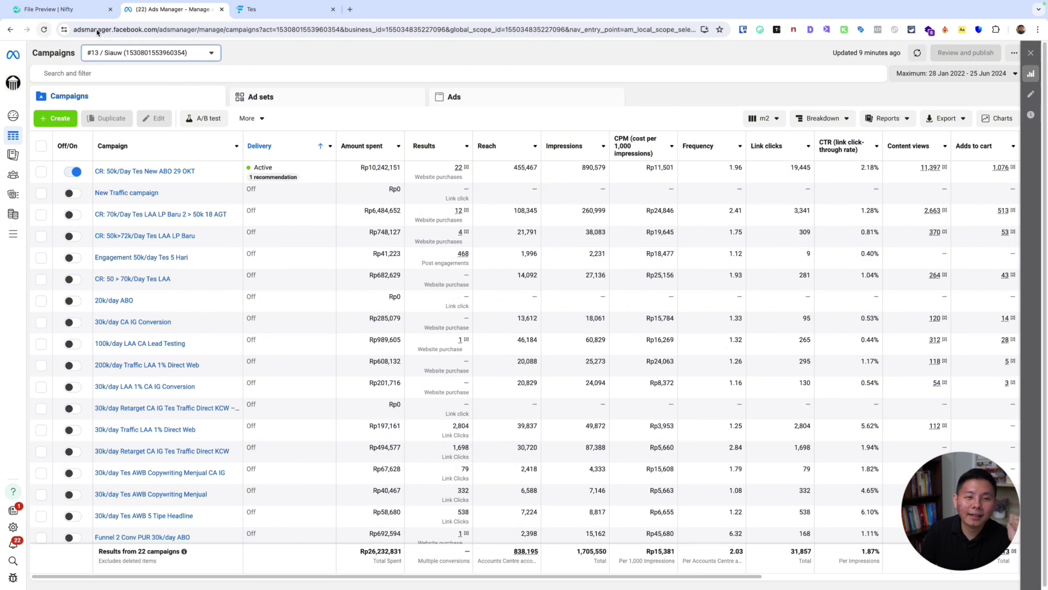
{"action": "left_click", "coordinate": [988, 73]}
{"action": "left_click", "coordinate": [1003, 138]}
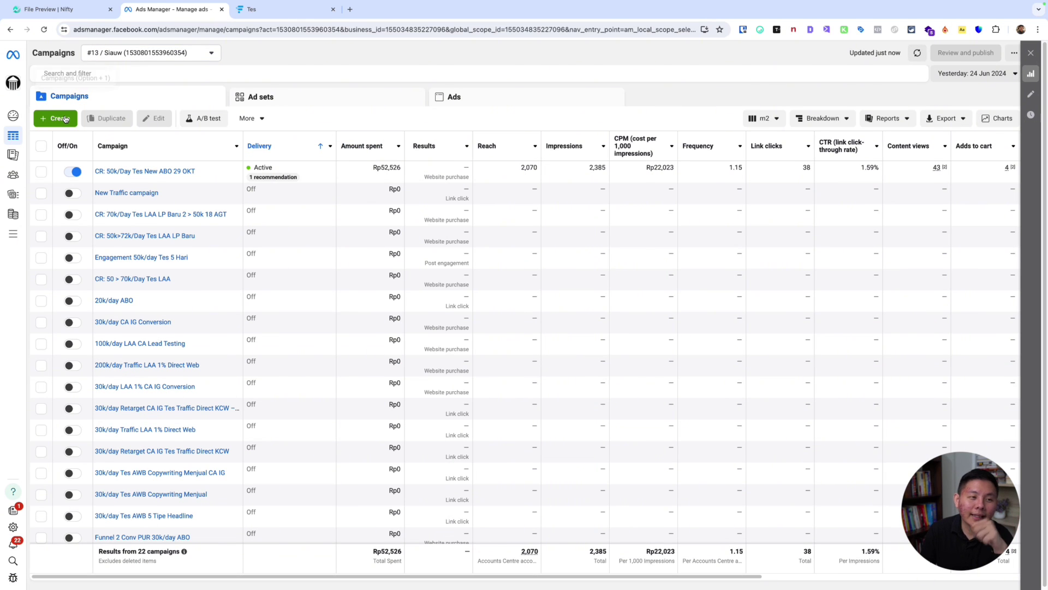
Create a new auction campaign with the Engagement objective, using the manual engagement campaign setup.
{"action": "left_click", "coordinate": [65, 120]}
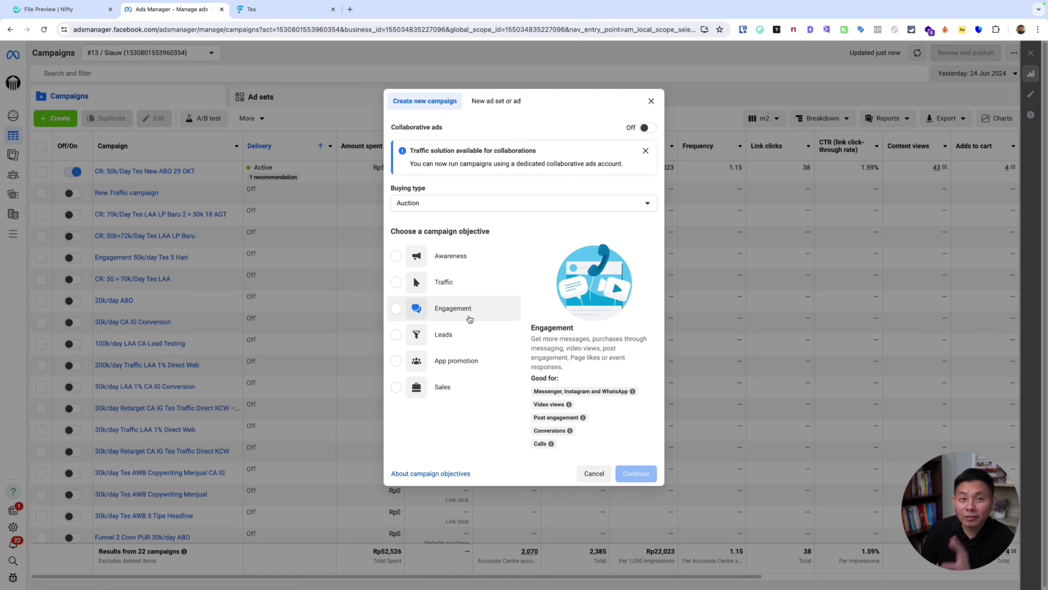
{"action": "left_click", "coordinate": [469, 318]}
{"action": "left_click", "coordinate": [645, 449]}
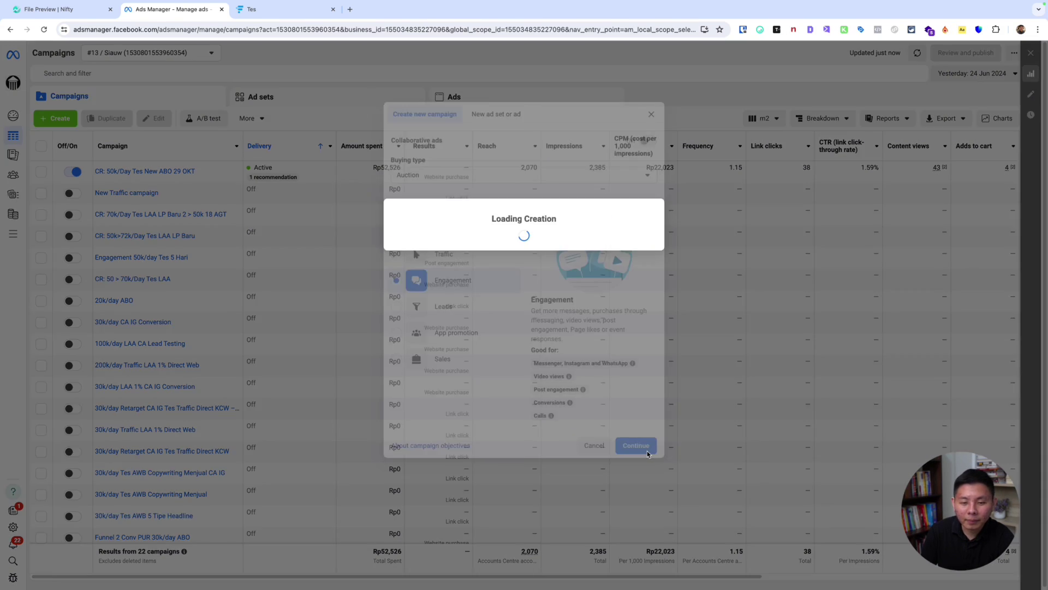
{"action": "left_click", "coordinate": [481, 336]}
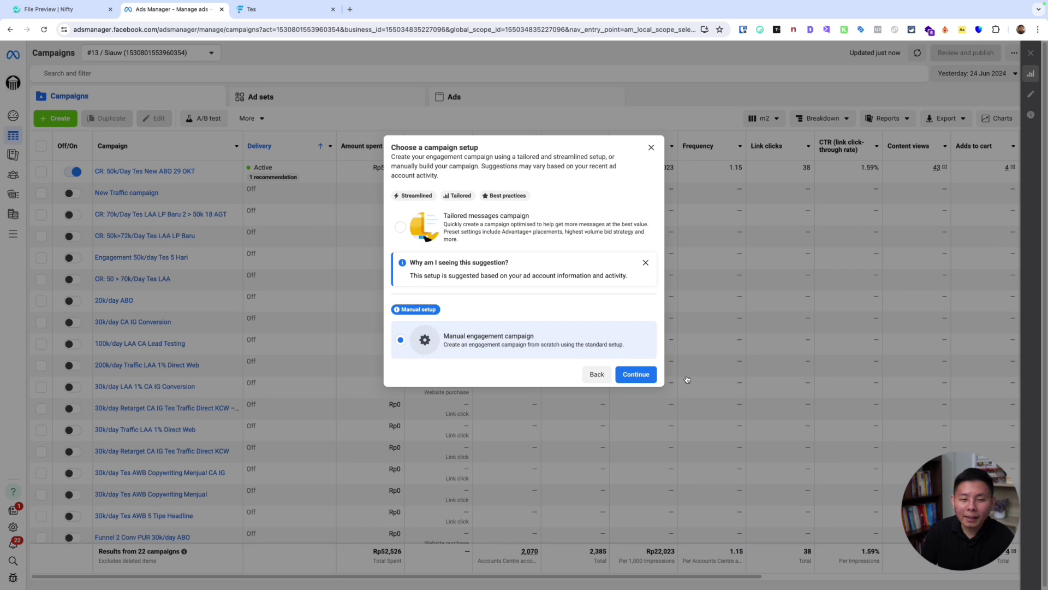
{"action": "left_click", "coordinate": [636, 374]}
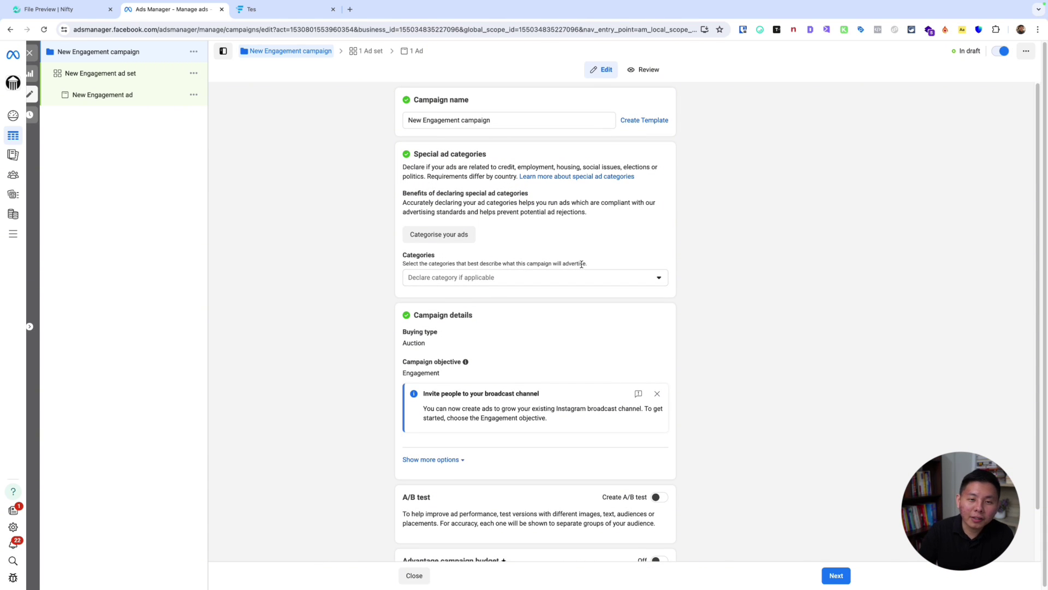
Declare Housing as the campaign's special ad category and dismiss the broadcast channel tip in the campaign details.
{"action": "left_click", "coordinate": [577, 280]}
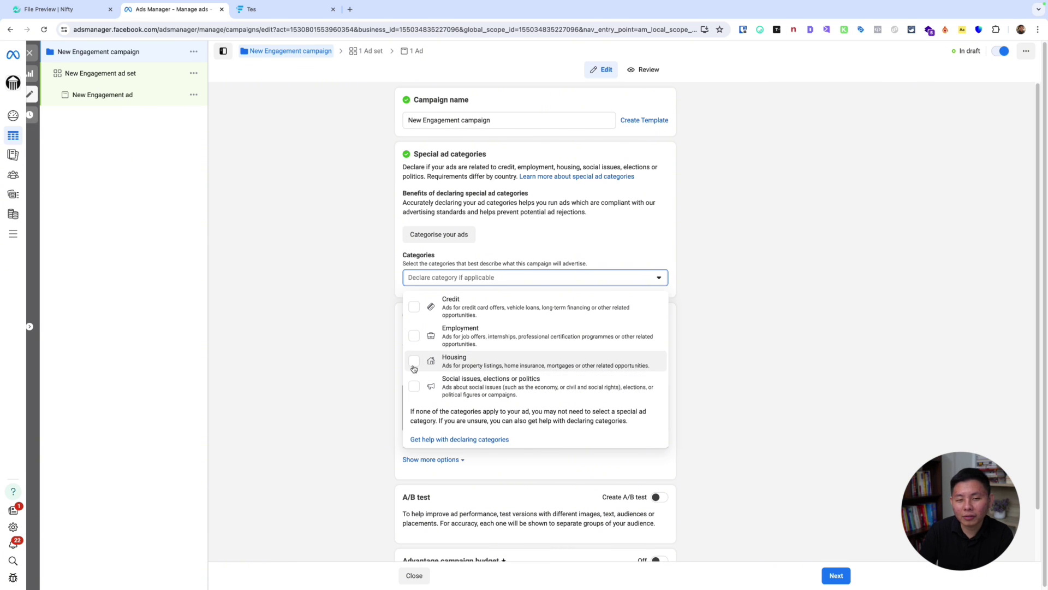
{"action": "left_click", "coordinate": [473, 362]}
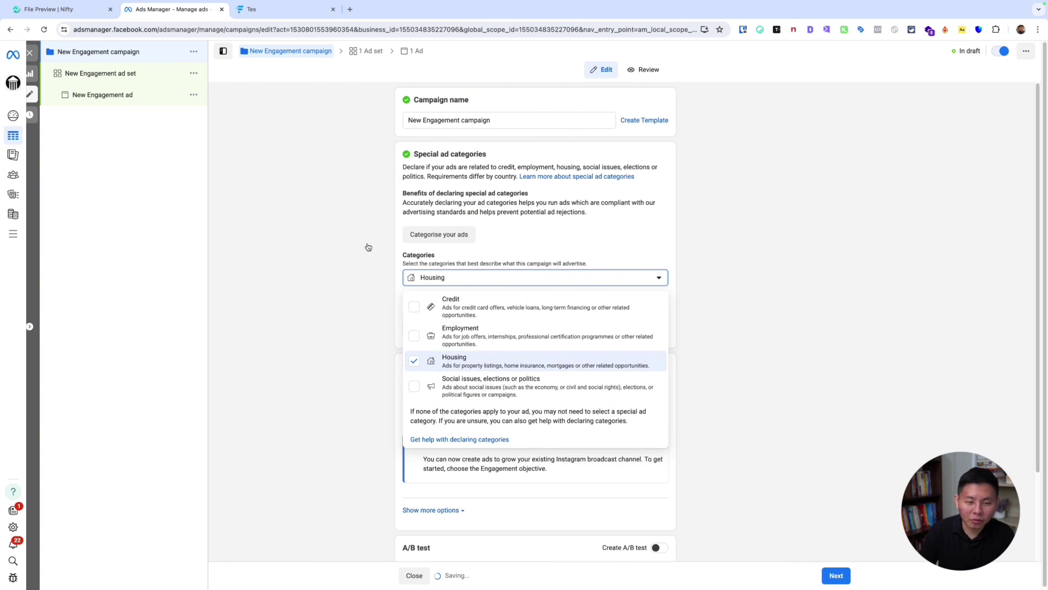
{"action": "left_click", "coordinate": [559, 278]}
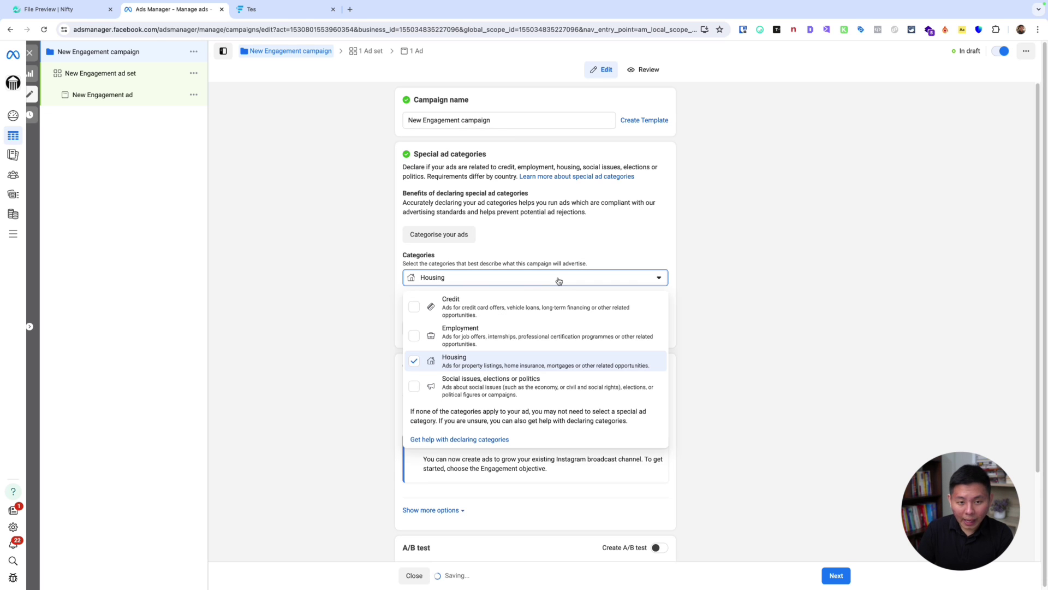
{"action": "left_click", "coordinate": [839, 343]}
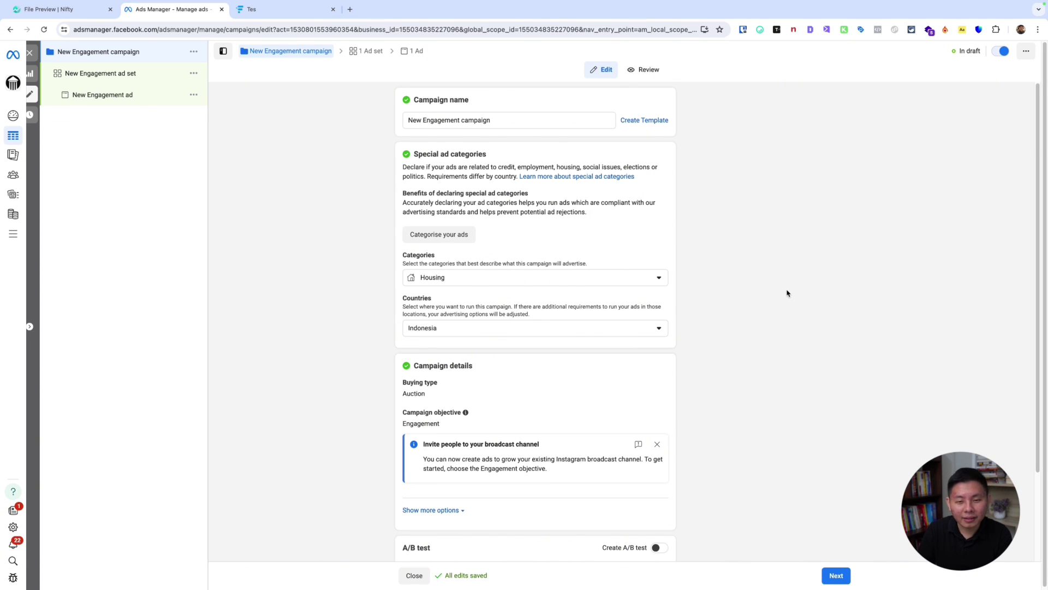
{"action": "scroll", "coordinate": [786, 294], "scroll_direction": "down", "scroll_amount": 2}
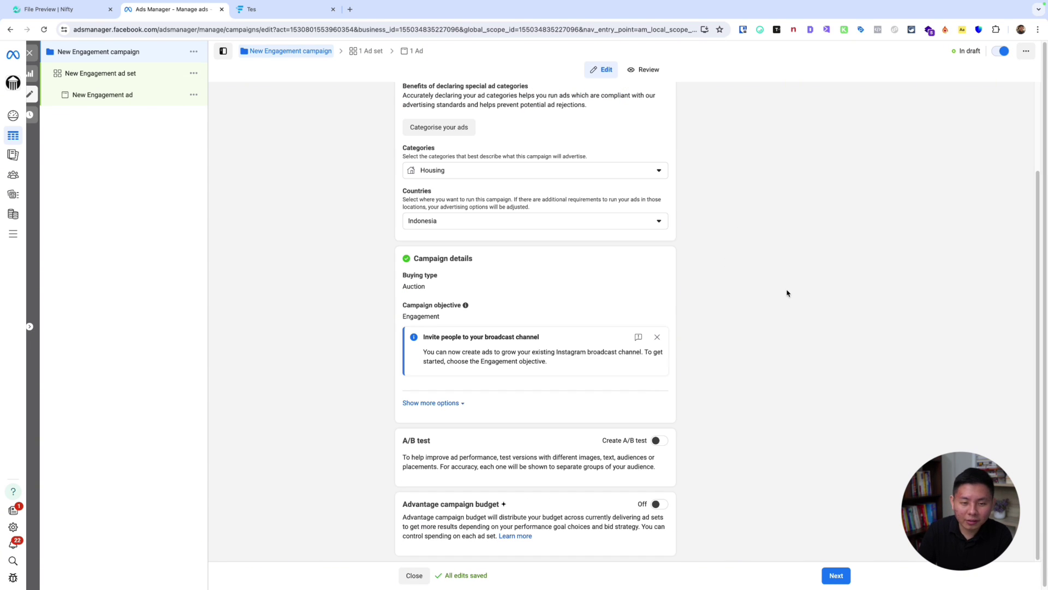
{"action": "left_click", "coordinate": [654, 336]}
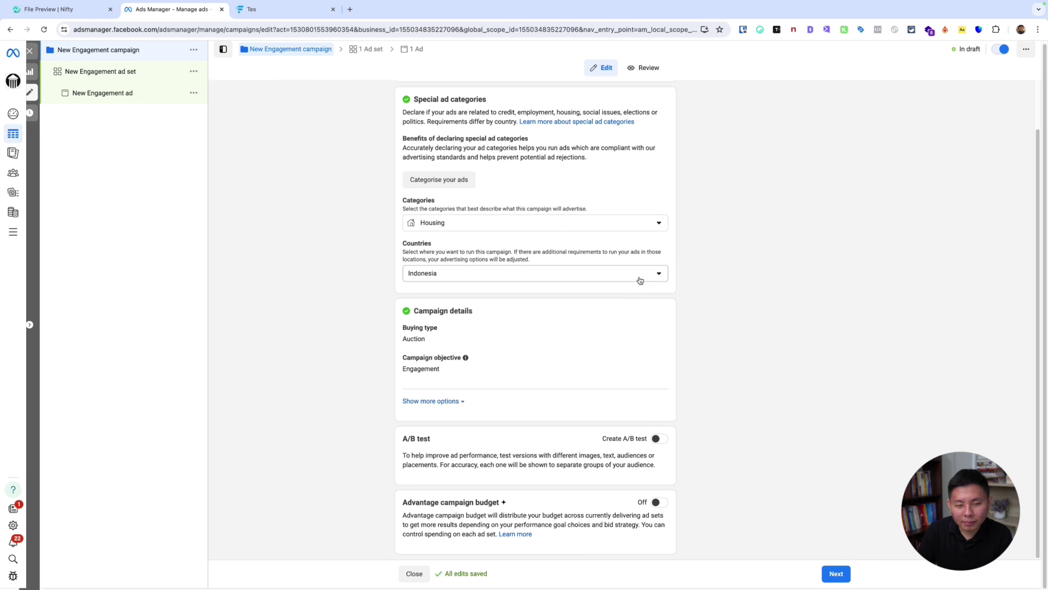
Rename the campaign as "CBO 100k/day Engagement > WA".
{"action": "scroll", "coordinate": [494, 234], "scroll_direction": "up", "scroll_amount": 2}
{"action": "triple_click", "coordinate": [523, 118]}
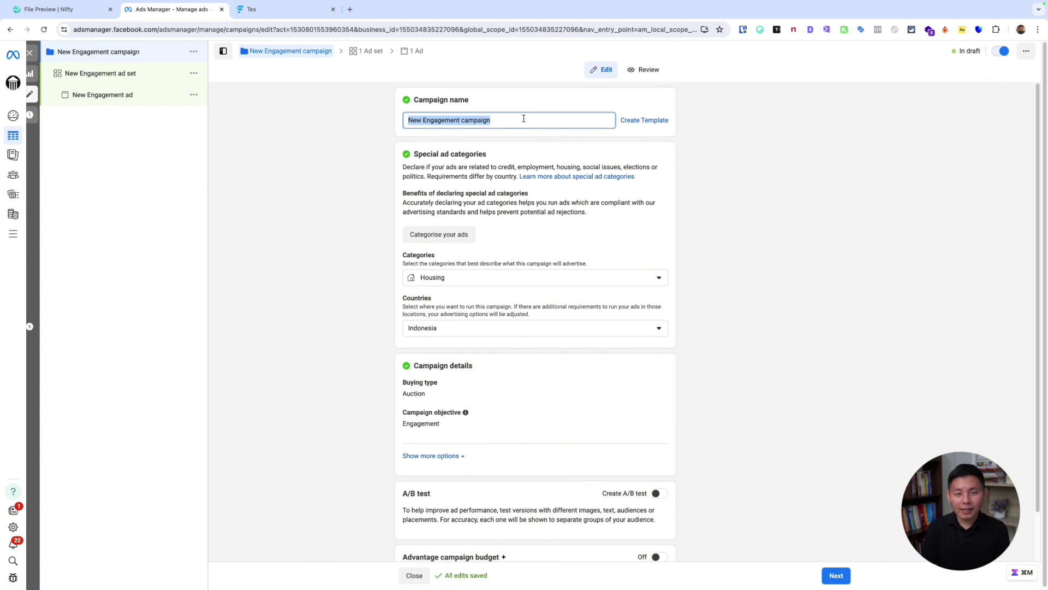
{"action": "type", "text": "100k/"}
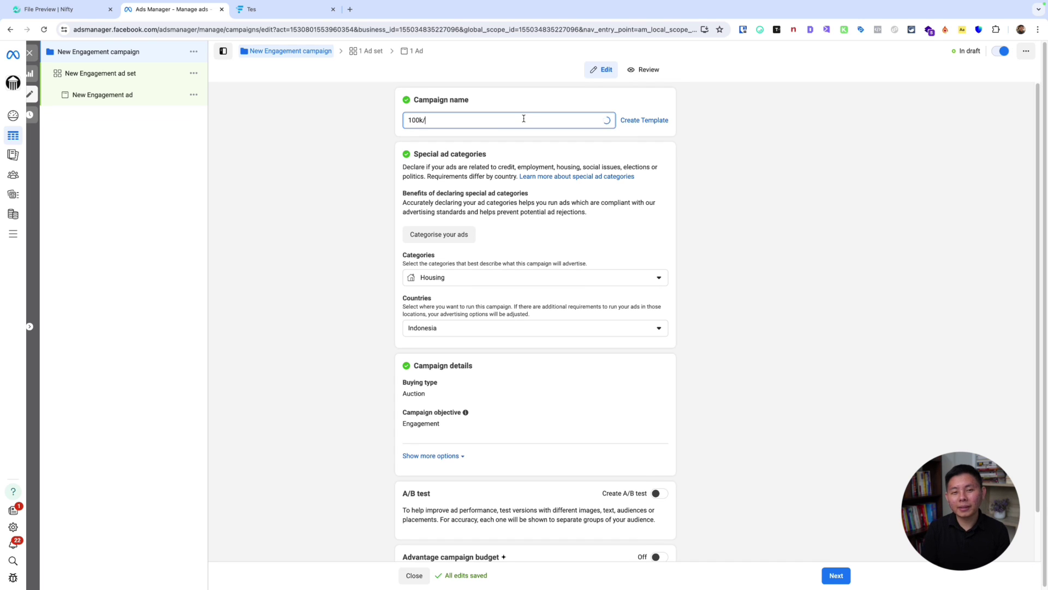
{"action": "type", "text": "d"}
{"action": "key", "text": "ctrl+z"}
{"action": "key", "text": "ctrl+z"}
{"action": "type", "text": "C"}
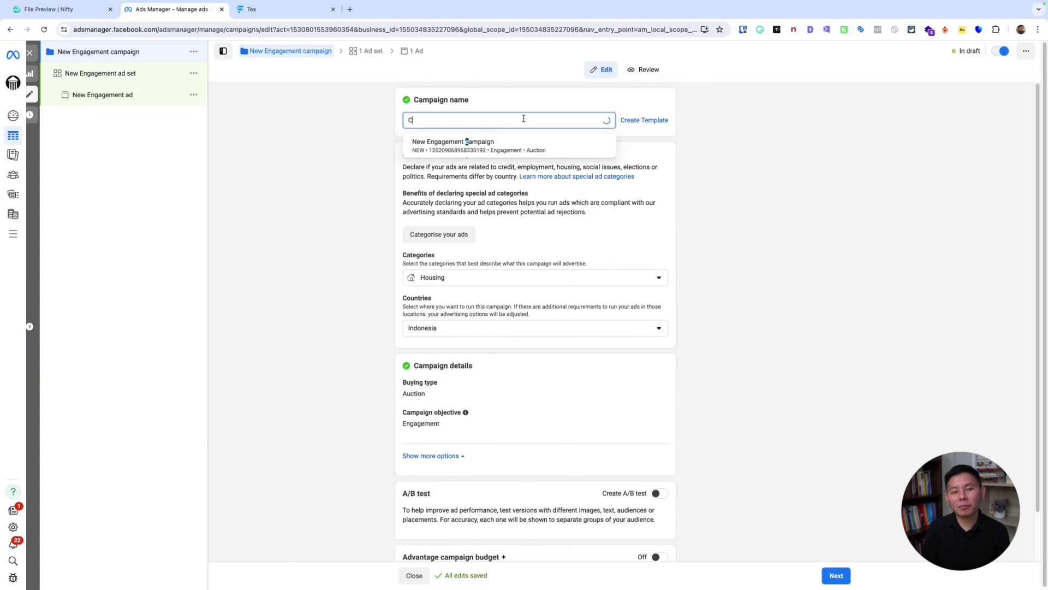
{"action": "type", "text": "BO 100k/day "}
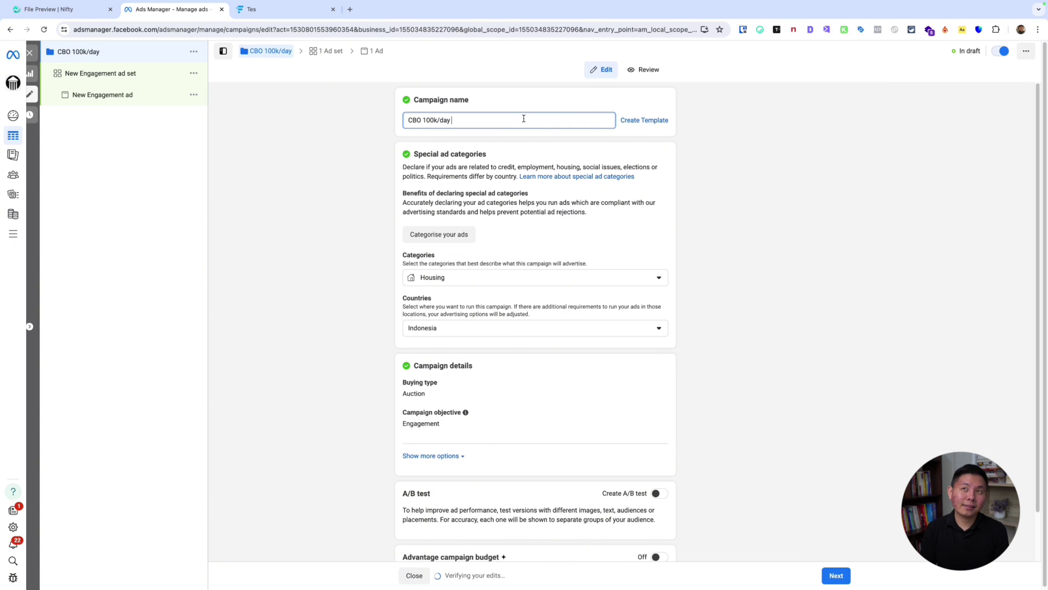
{"action": "type", "text": "Engagement > WA"}
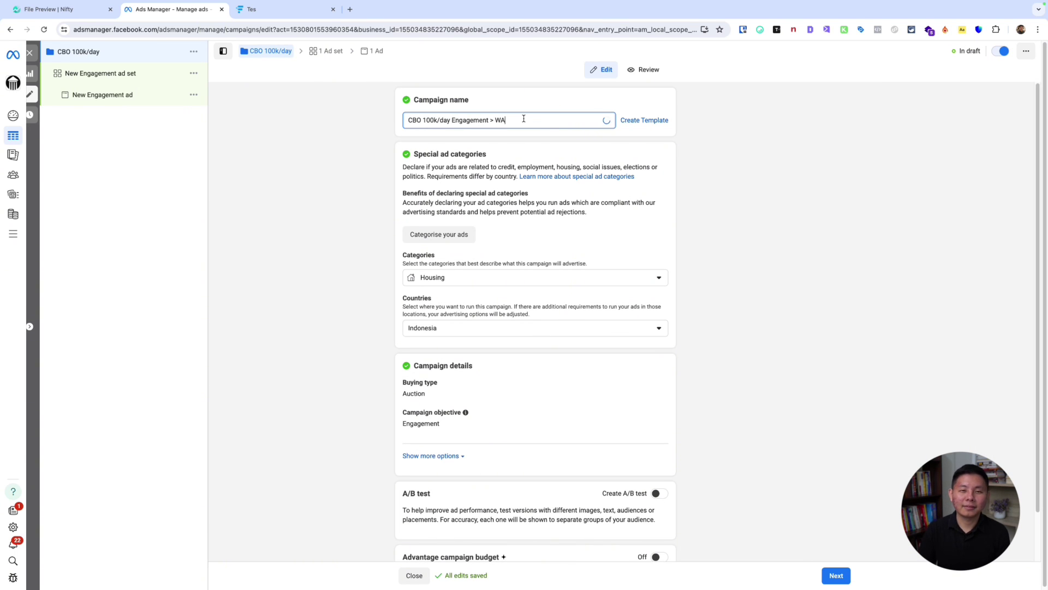
{"action": "left_click", "coordinate": [731, 153]}
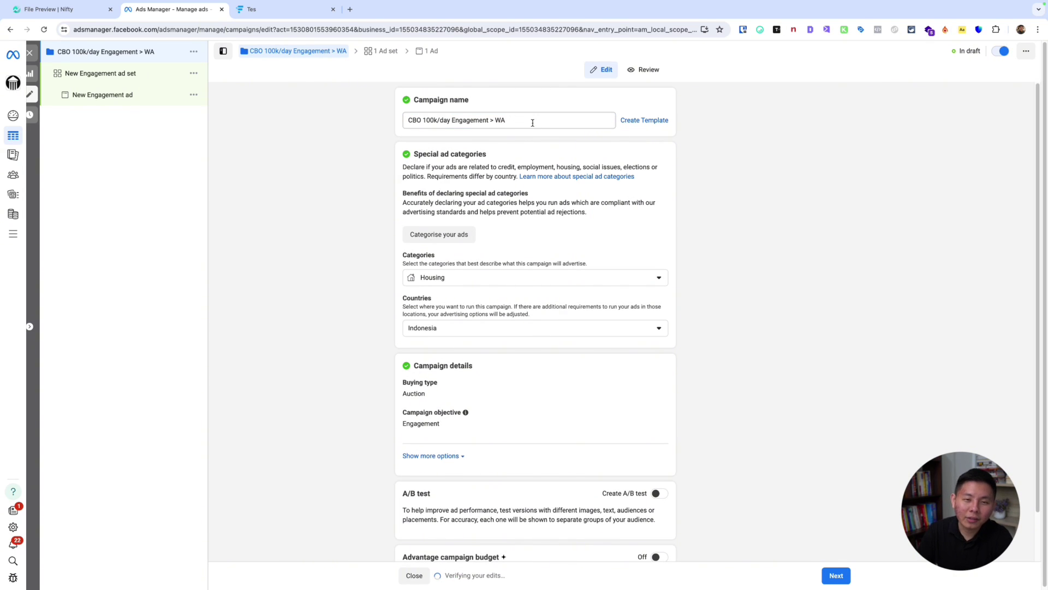
Append the date "25 June" to the end of the campaign name.
{"action": "left_click", "coordinate": [533, 122]}
{"action": "type", "text": "WA 25"}
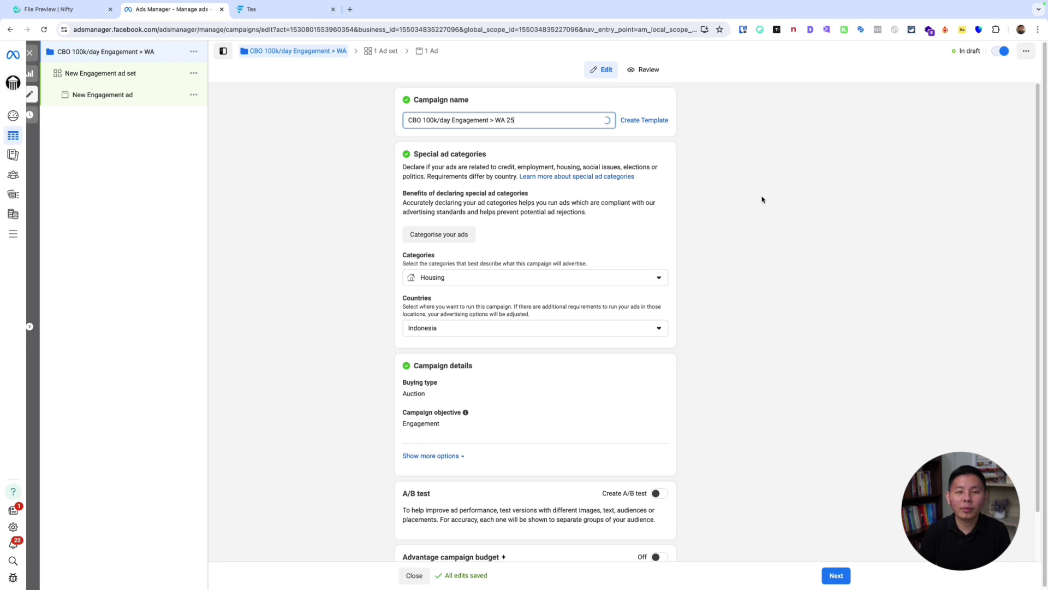
{"action": "type", "text": " June"}
{"action": "left_click", "coordinate": [755, 188]}
Turn on Advantage campaign budget and set the daily budget to Rp100,000.
{"action": "scroll", "coordinate": [594, 205], "scroll_direction": "down", "scroll_amount": 1}
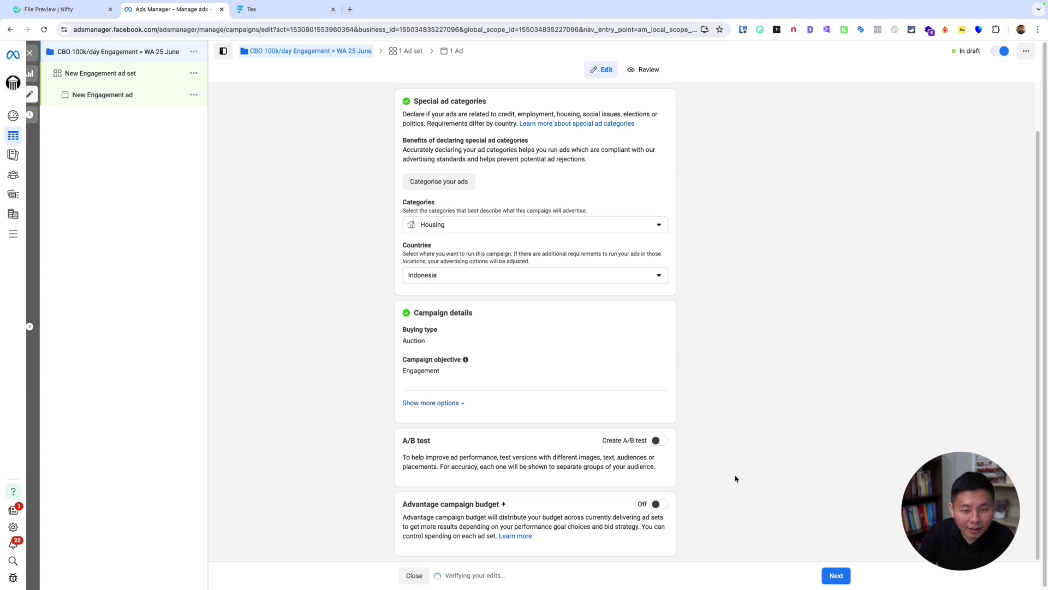
{"action": "left_click", "coordinate": [660, 503]}
{"action": "scroll", "coordinate": [744, 394], "scroll_direction": "down", "scroll_amount": 5}
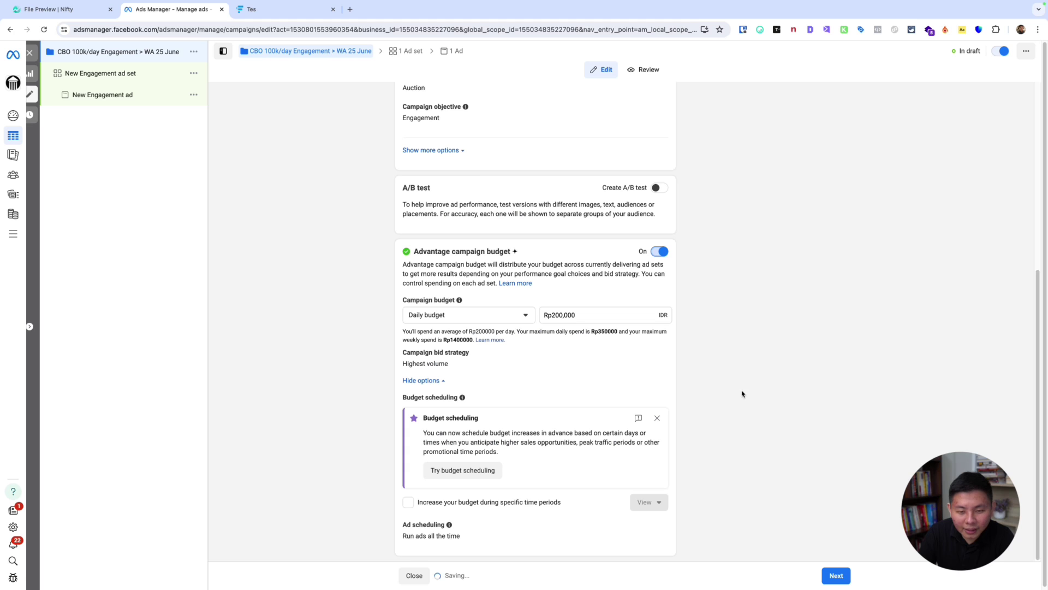
{"action": "left_click", "coordinate": [552, 314]}
{"action": "key", "text": "BackSpace"}
{"action": "type", "text": "1"}
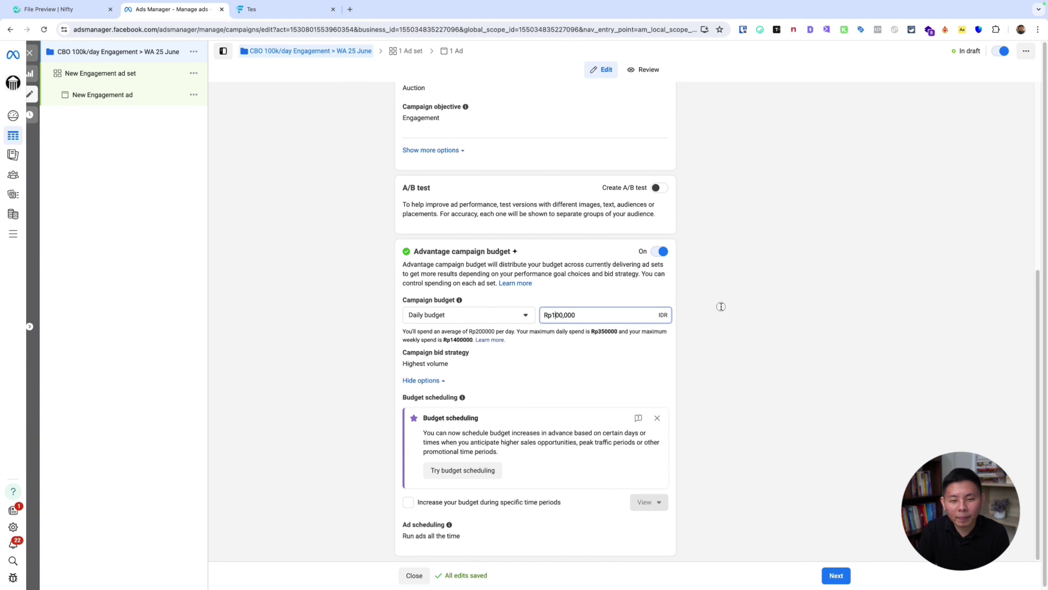
{"action": "left_click", "coordinate": [732, 316]}
Continue to the ad set, choose Messaging apps as its conversion location and name it "Surabaya 25-55 Luxury brand".
{"action": "left_click", "coordinate": [834, 574]}
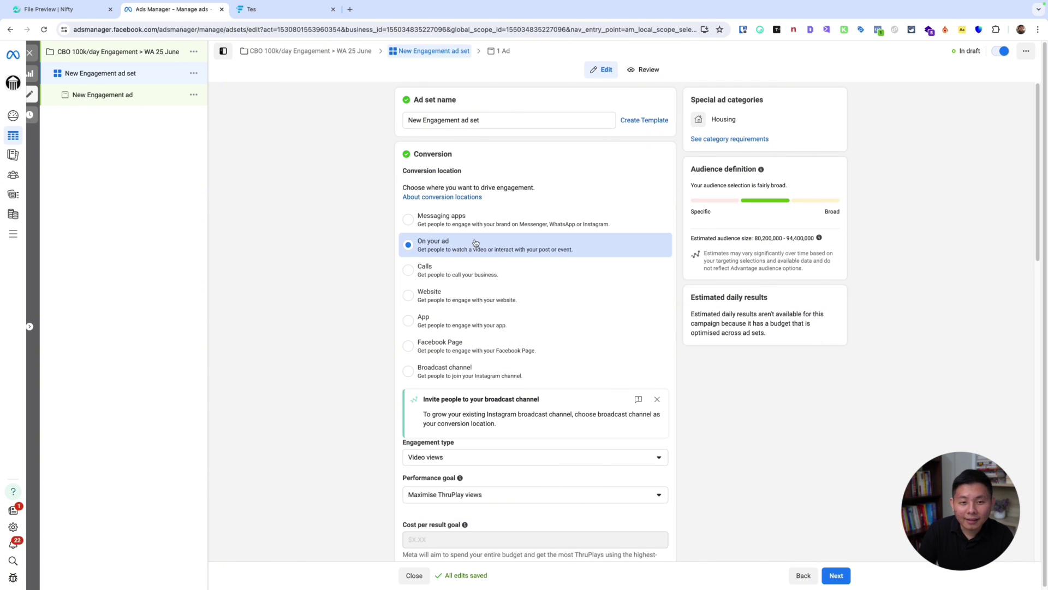
{"action": "left_click", "coordinate": [489, 226]}
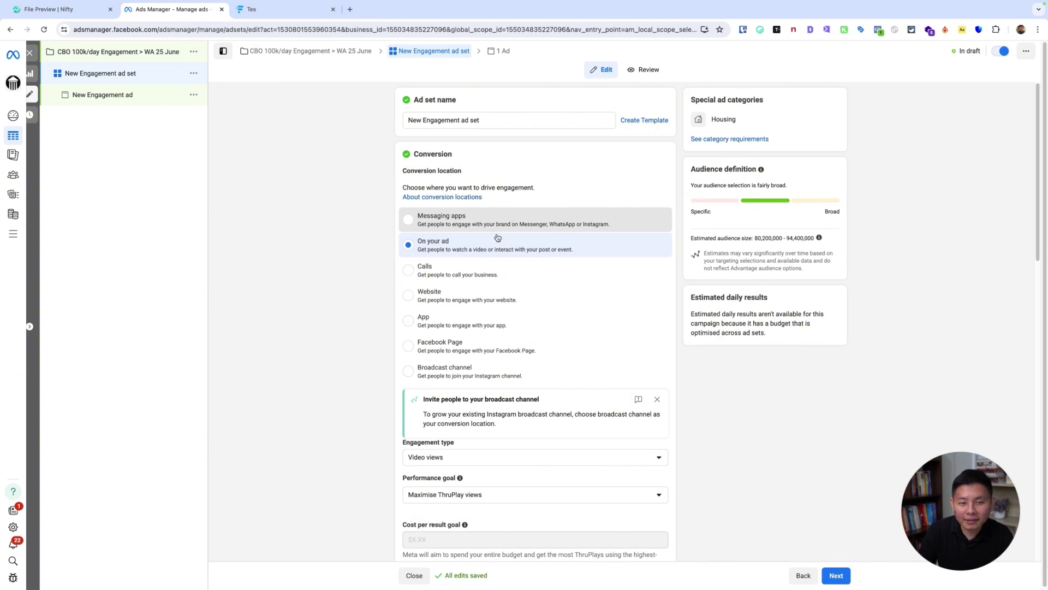
{"action": "triple_click", "coordinate": [530, 119]}
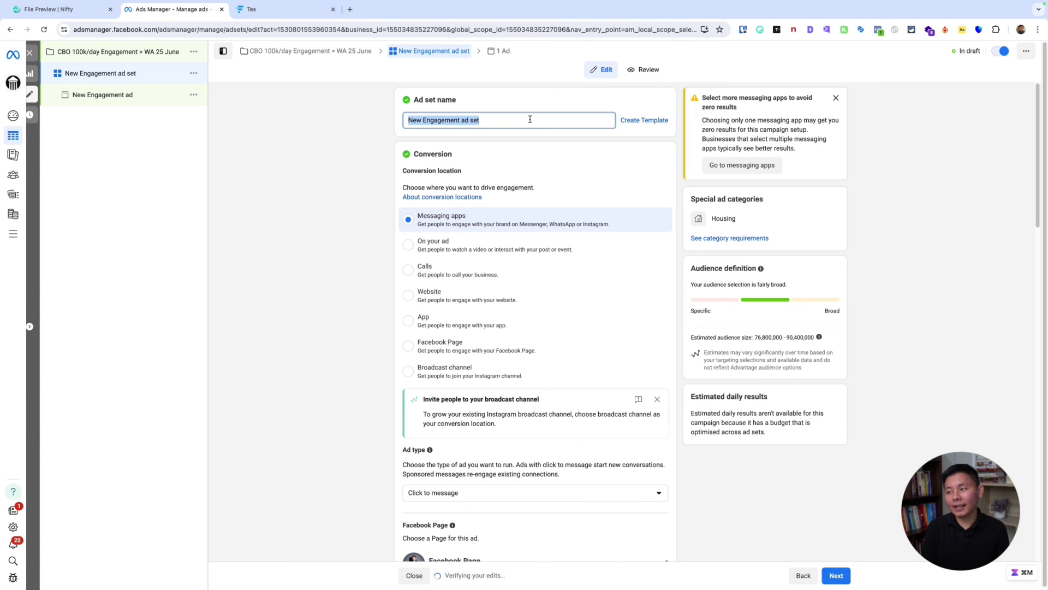
{"action": "type", "text": "Su"}
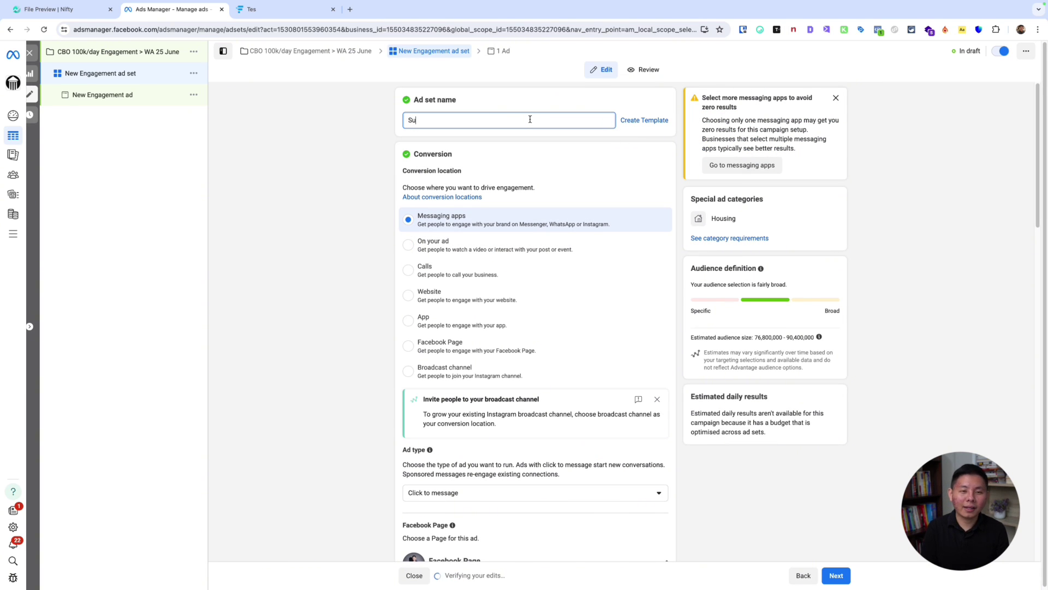
{"action": "key", "text": "BackSpace"}
{"action": "key", "text": "BackSpace"}
{"action": "key", "text": "BackSpace"}
{"action": "key", "text": "BackSpace"}
{"action": "key", "text": "BackSpace"}
{"action": "key", "text": "BackSpace"}
{"action": "key", "text": "BackSpace"}
{"action": "key", "text": "BackSpace"}
{"action": "key", "text": "BackSpace"}
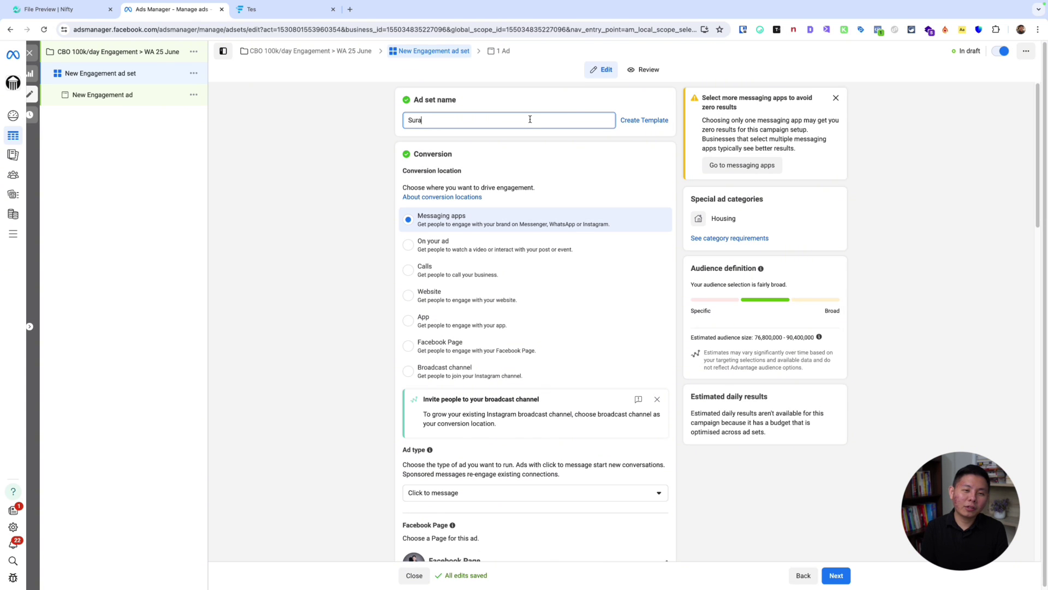
{"action": "type", "text": "Su"}
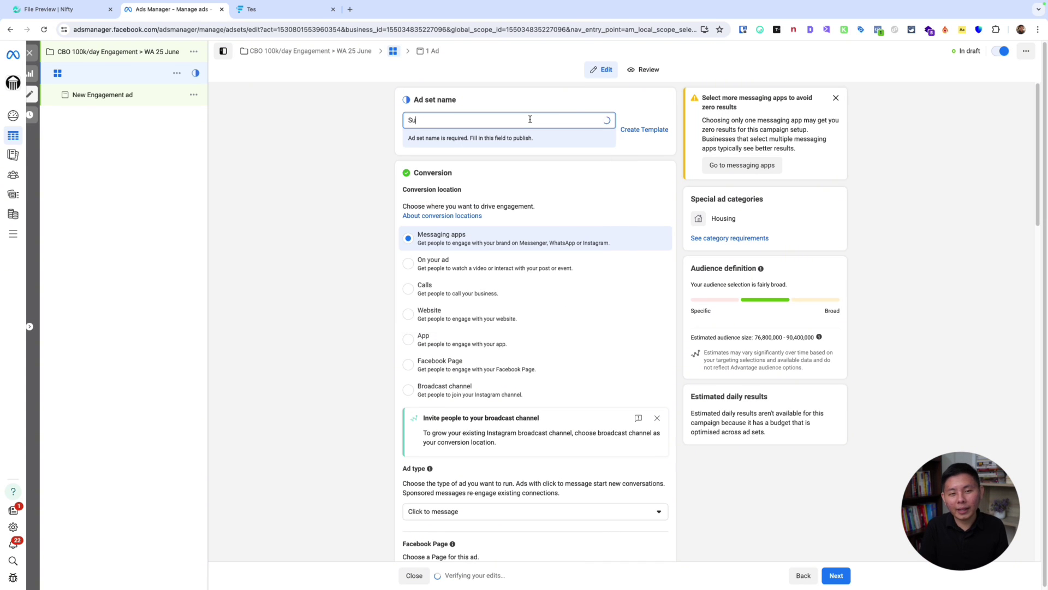
{"action": "type", "text": "rabaya 25-55 Luxury"}
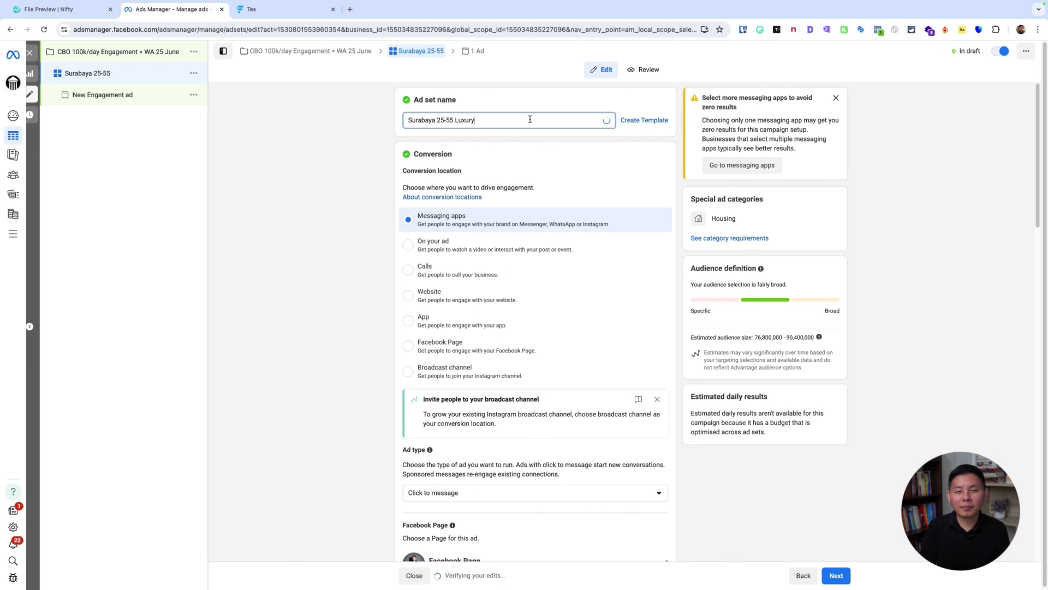
{"action": "type", "text": "brand"}
{"action": "left_click", "coordinate": [340, 197]}
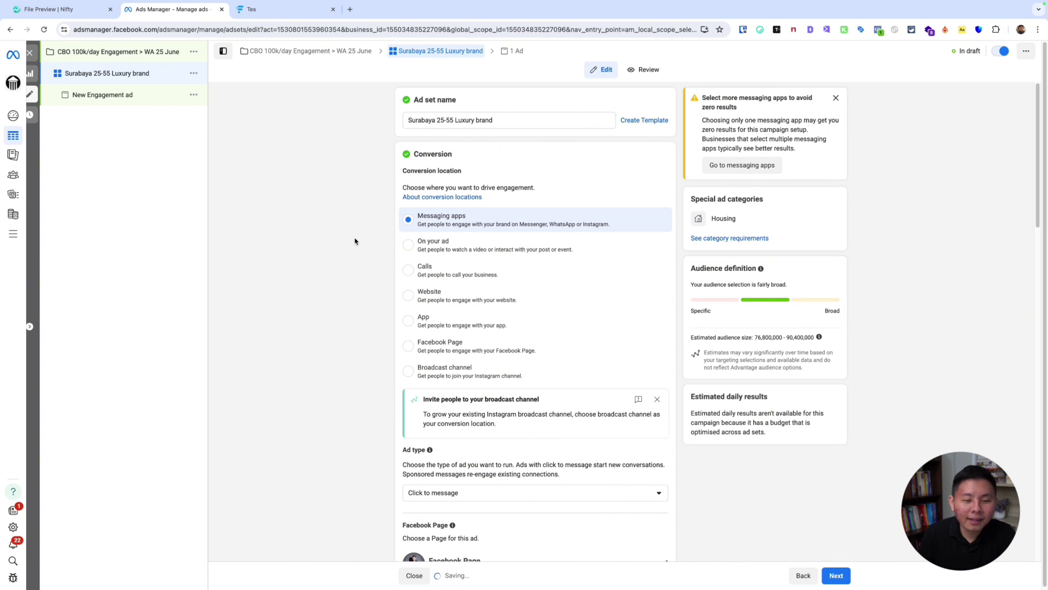
Select WhatsApp as the ad set's messaging destination in place of Instagram.
{"action": "scroll", "coordinate": [357, 241], "scroll_direction": "down", "scroll_amount": 3}
{"action": "scroll", "coordinate": [408, 246], "scroll_direction": "down", "scroll_amount": 2}
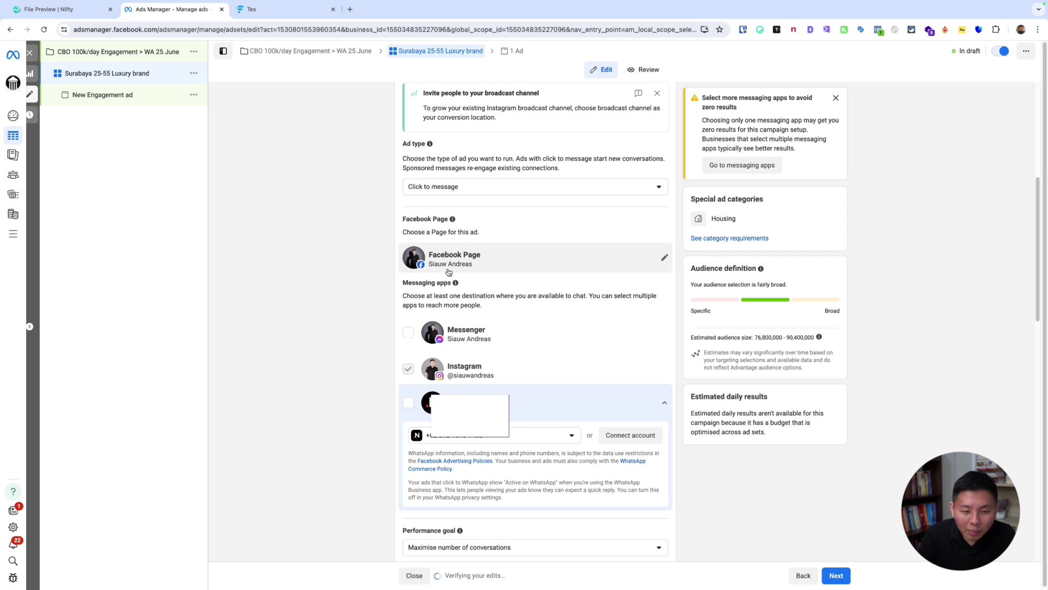
{"action": "scroll", "coordinate": [559, 227], "scroll_direction": "down", "scroll_amount": 3}
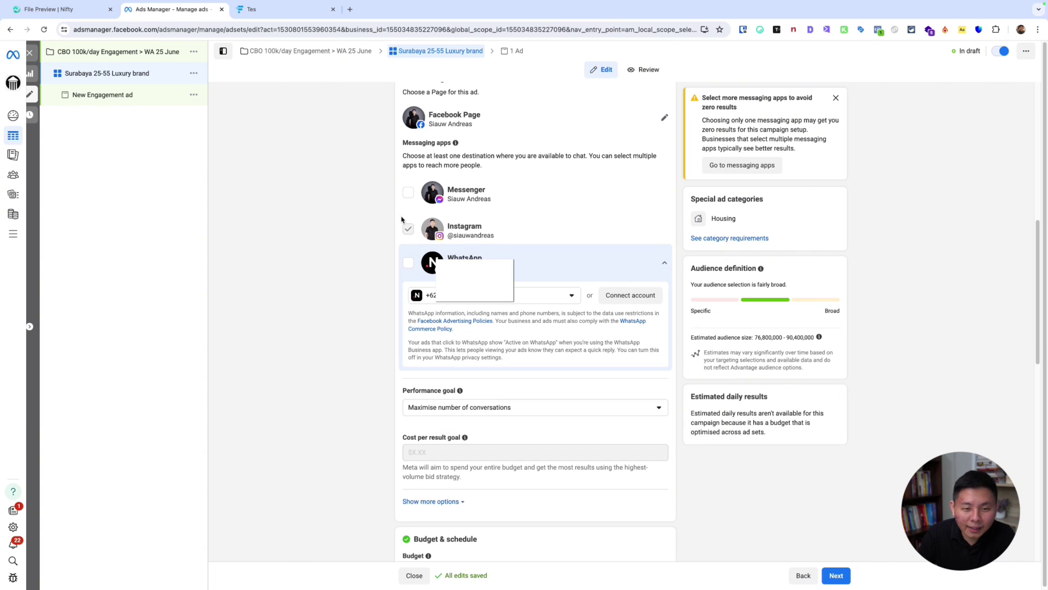
{"action": "left_click", "coordinate": [408, 263]}
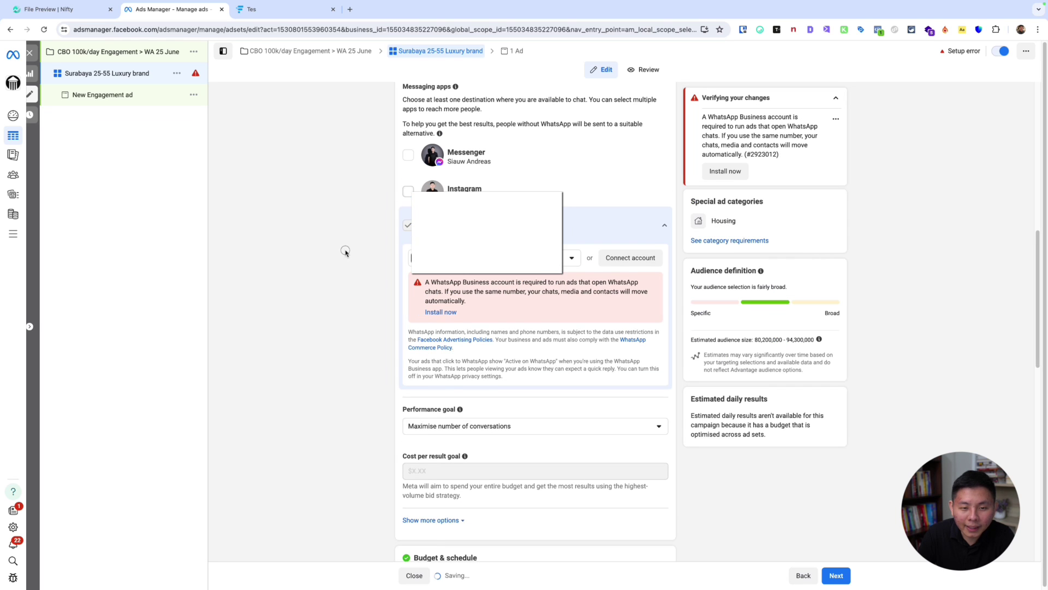
Review the ad set's performance goal options, keeping Maximise number of conversations.
{"action": "scroll", "coordinate": [343, 282], "scroll_direction": "down", "scroll_amount": 5}
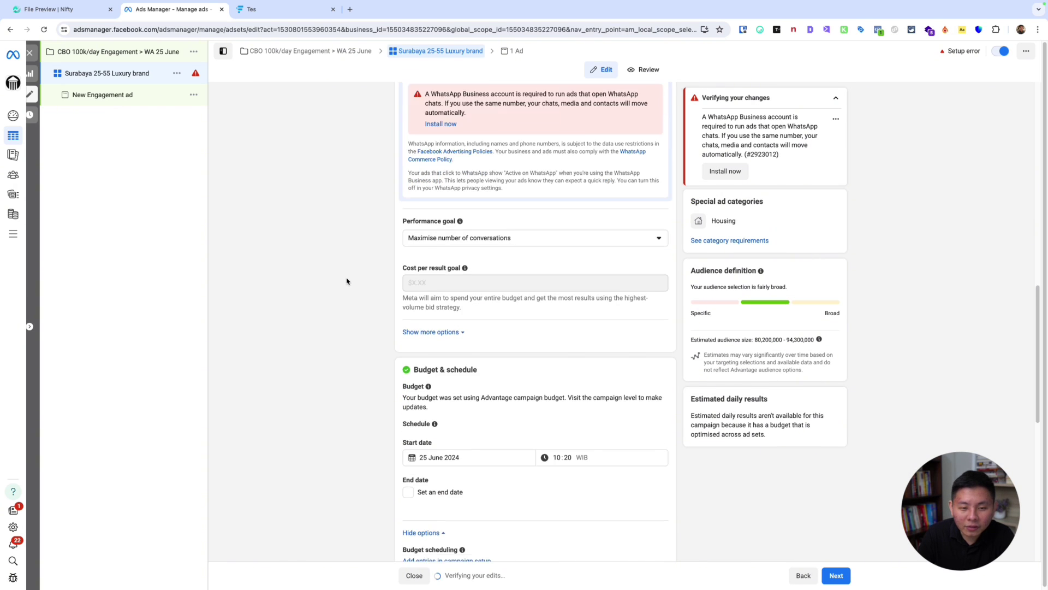
{"action": "left_click", "coordinate": [527, 151]}
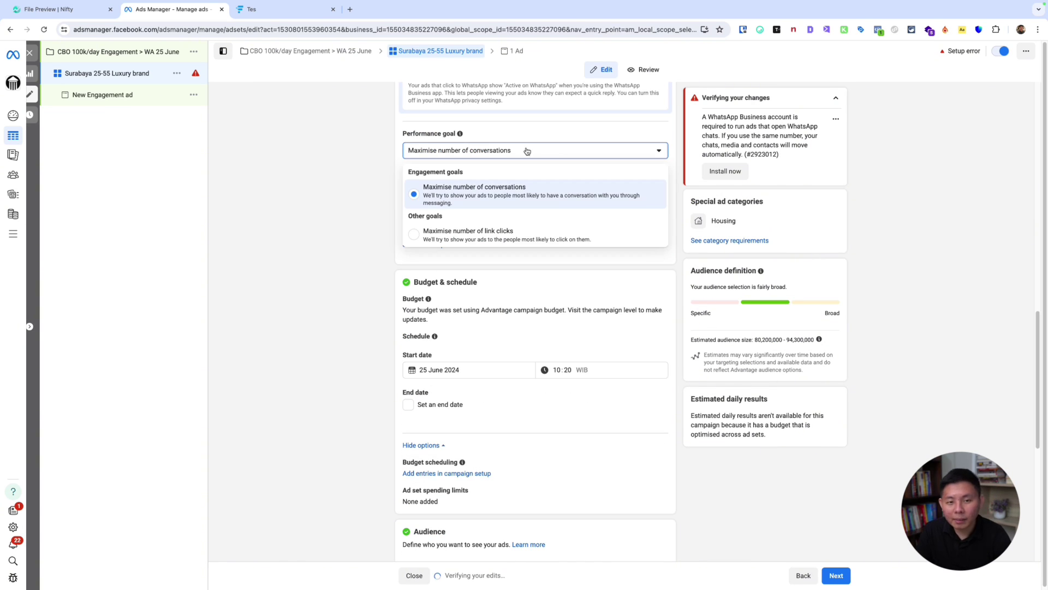
{"action": "left_click", "coordinate": [527, 151]}
Replace Indonesia with Surabaya, East Java as the audience's target location.
{"action": "scroll", "coordinate": [513, 229], "scroll_direction": "down", "scroll_amount": 3}
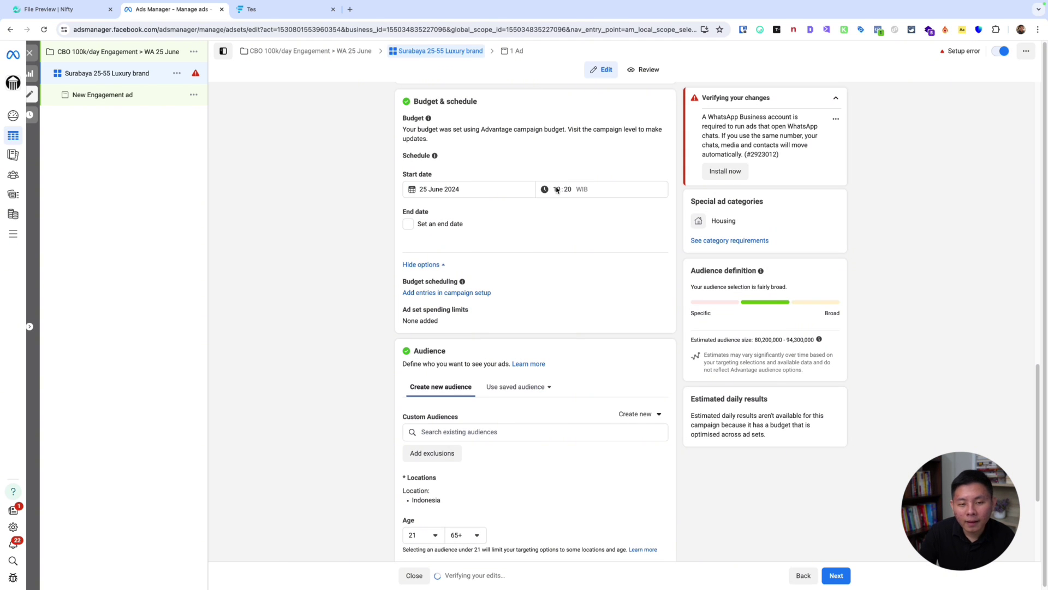
{"action": "scroll", "coordinate": [519, 238], "scroll_direction": "down", "scroll_amount": 4}
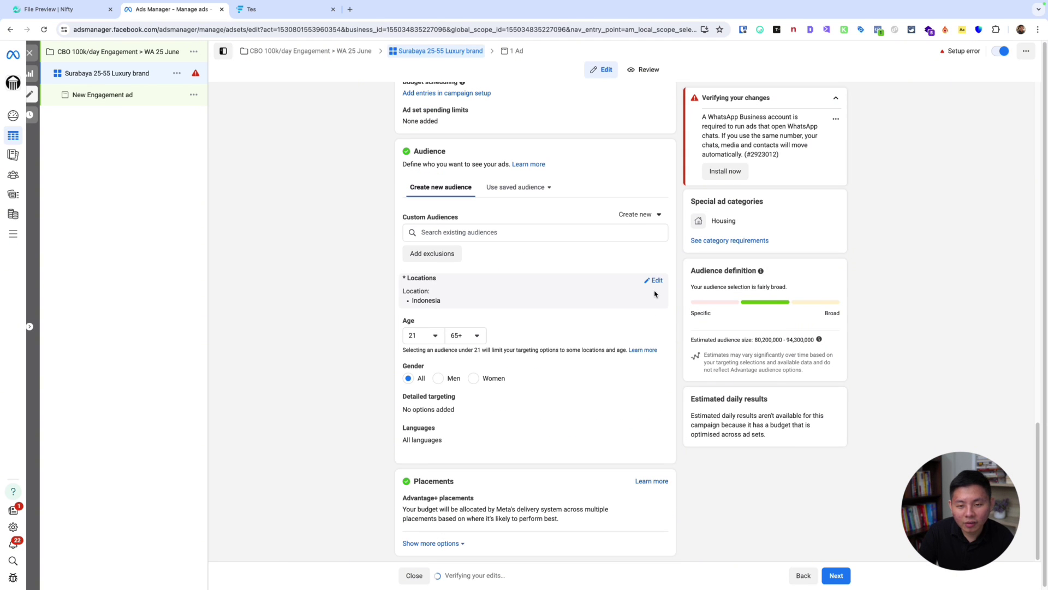
{"action": "left_click", "coordinate": [616, 306]}
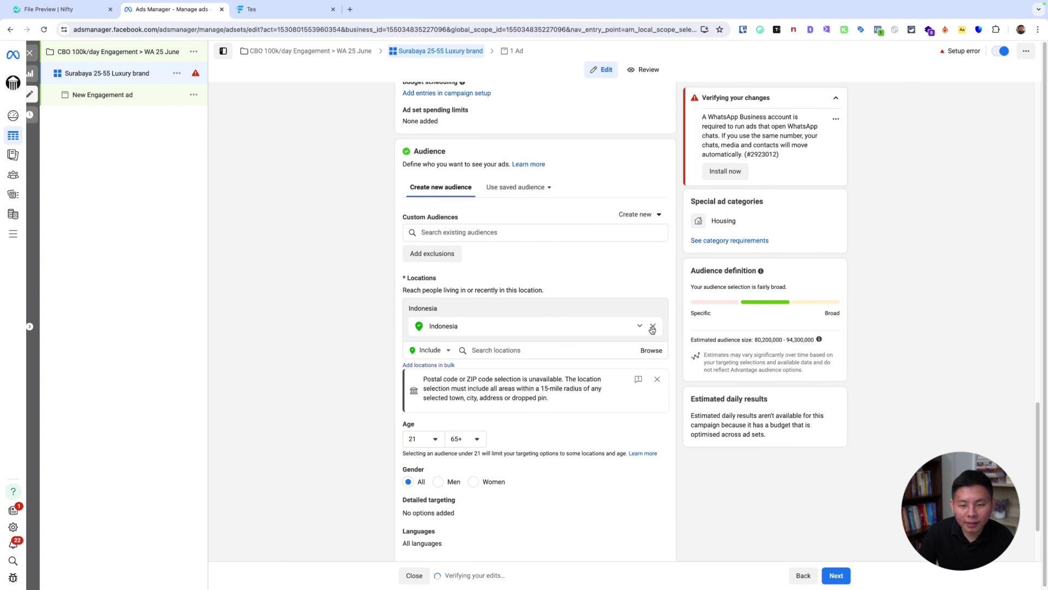
{"action": "left_click", "coordinate": [474, 340]}
{"action": "key", "text": "BackSpace"}
{"action": "type", "text": "suraba"}
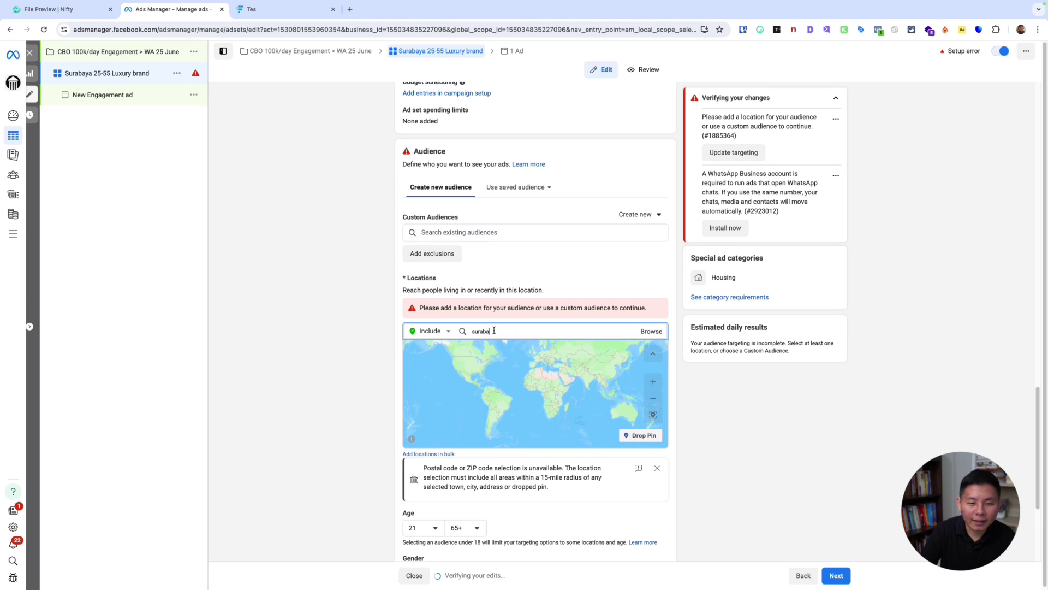
{"action": "type", "text": "ya"}
{"action": "left_click", "coordinate": [487, 349]}
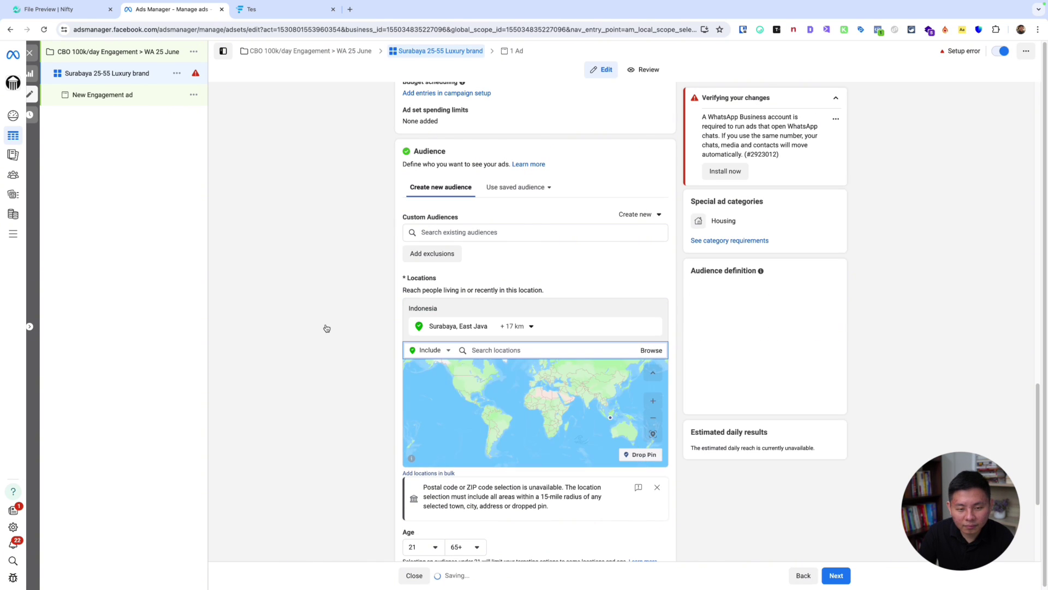
Examine the radius options for the Surabaya target location, leaving the radius at 17 km.
{"action": "left_click", "coordinate": [531, 326]}
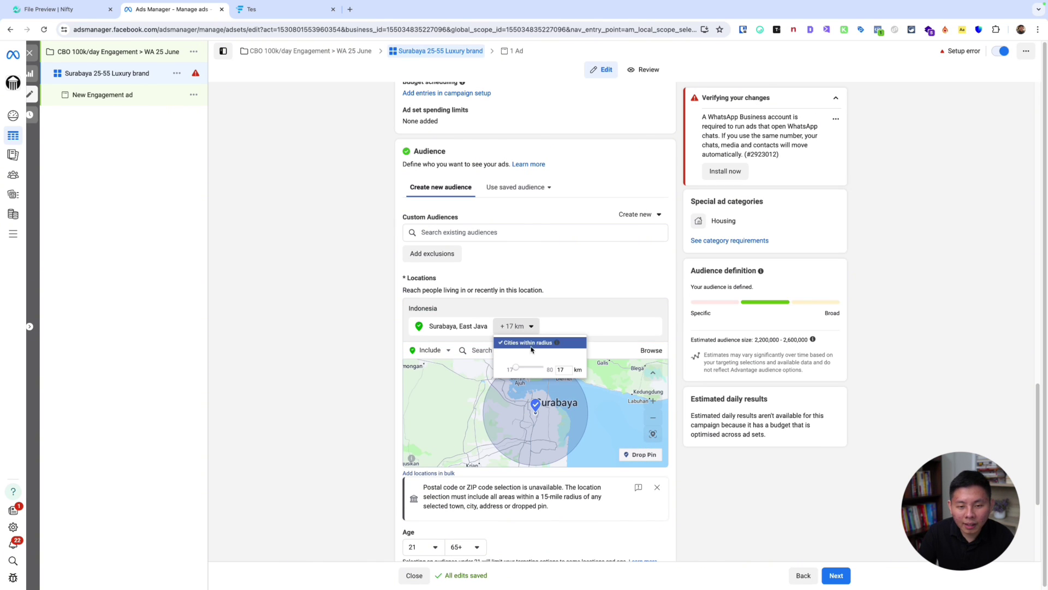
{"action": "left_click", "coordinate": [527, 328]}
{"action": "left_click", "coordinate": [527, 329]}
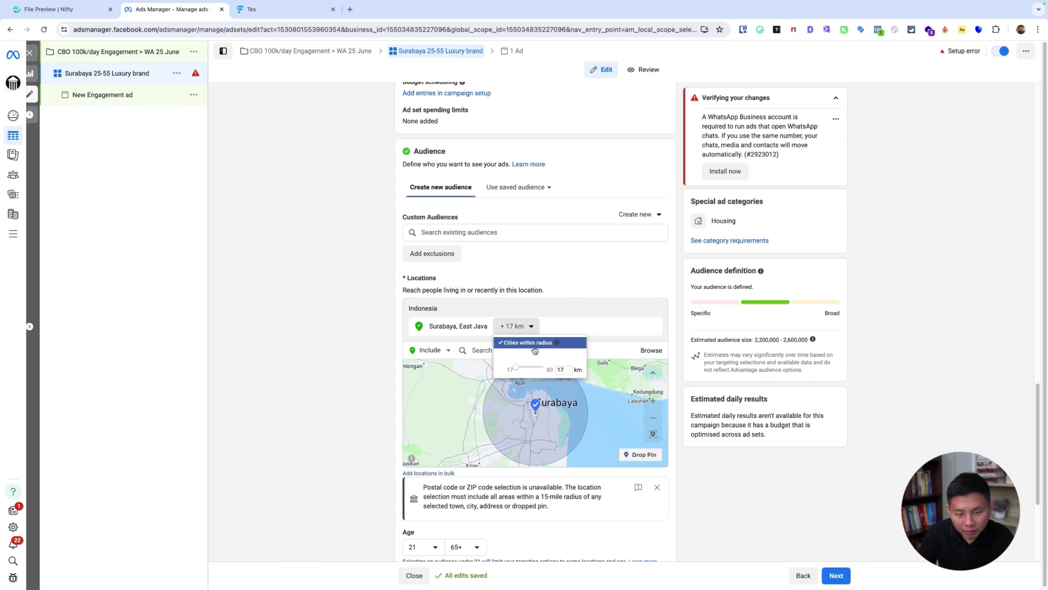
{"action": "left_click", "coordinate": [527, 326]}
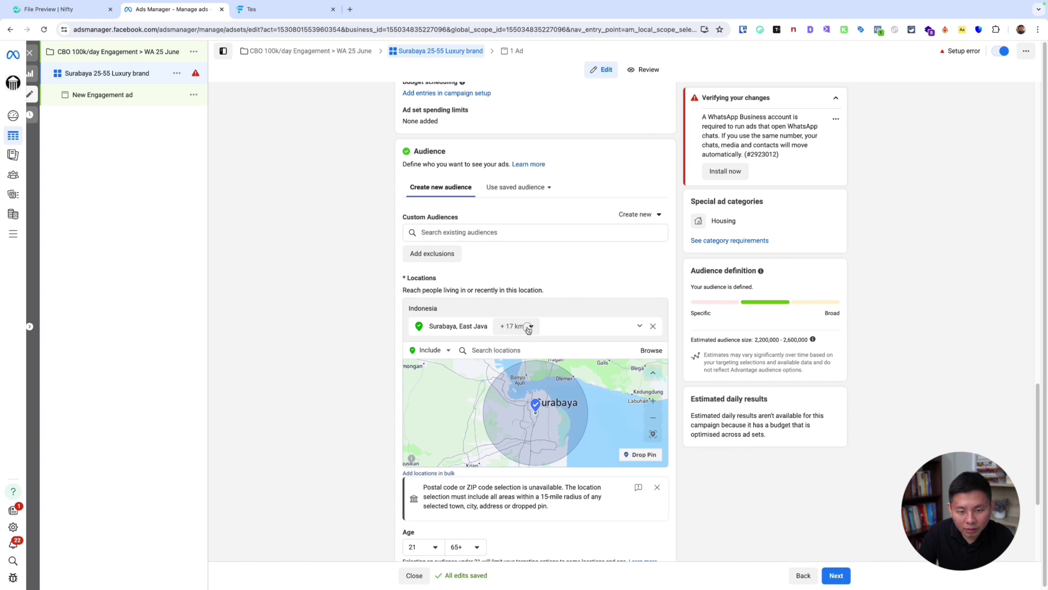
{"action": "left_click", "coordinate": [529, 327]}
{"action": "left_click", "coordinate": [529, 327]}
Dismiss the postal code restriction notice in the audience's location settings.
{"action": "scroll", "coordinate": [318, 323], "scroll_direction": "down", "scroll_amount": 4}
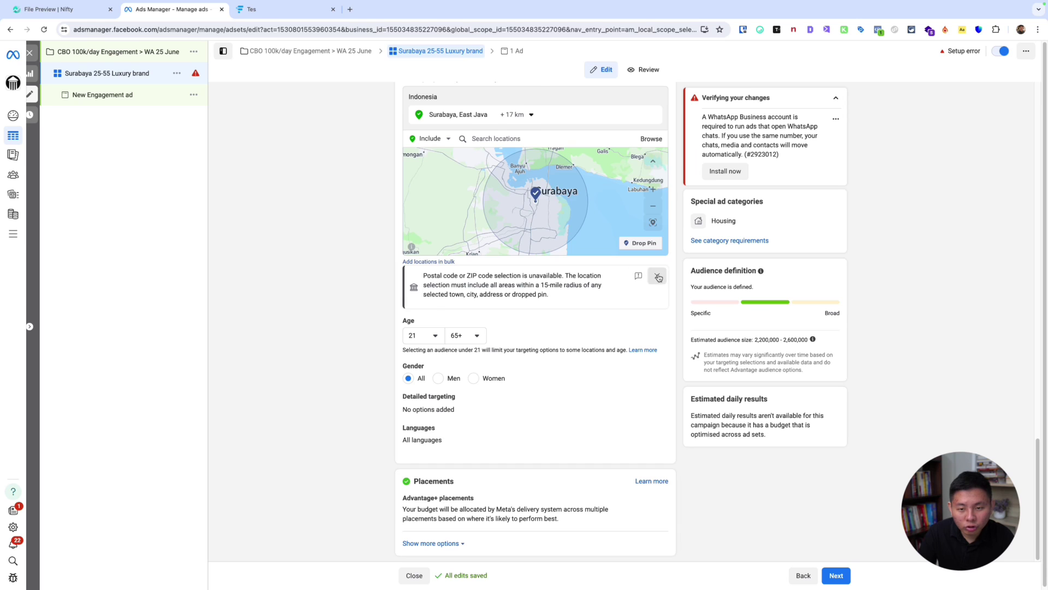
{"action": "scroll", "coordinate": [655, 281], "scroll_direction": "up", "scroll_amount": 1}
{"action": "left_click", "coordinate": [656, 318]}
{"action": "scroll", "coordinate": [491, 327], "scroll_direction": "up", "scroll_amount": 3}
{"action": "scroll", "coordinate": [374, 333], "scroll_direction": "down", "scroll_amount": 2}
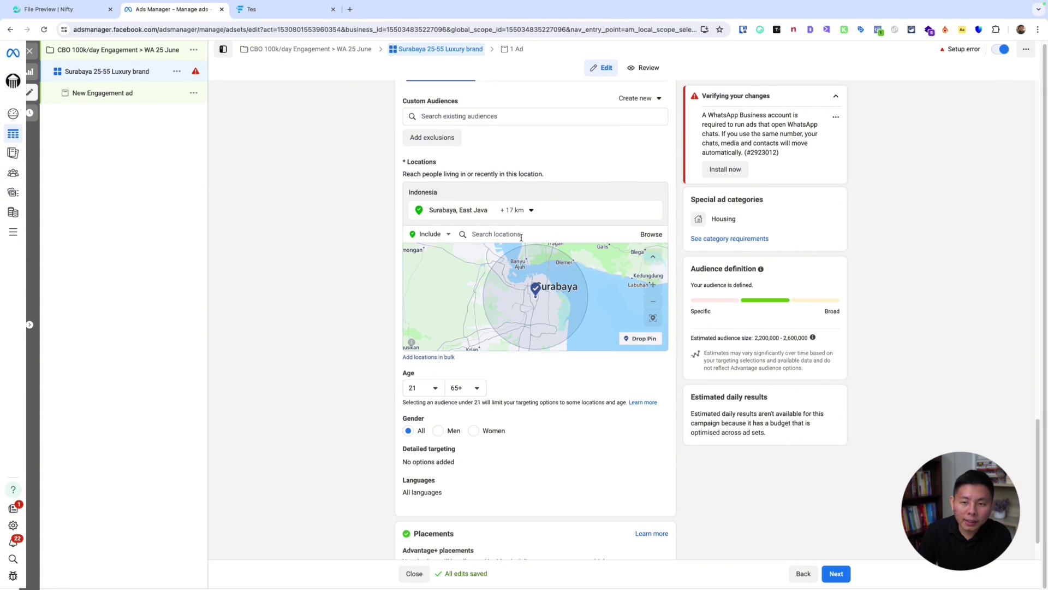
Return to the WhatsApp account selection in the ad set's messaging apps settings.
{"action": "scroll", "coordinate": [516, 232], "scroll_direction": "up", "scroll_amount": 5}
{"action": "scroll", "coordinate": [510, 214], "scroll_direction": "up", "scroll_amount": 5}
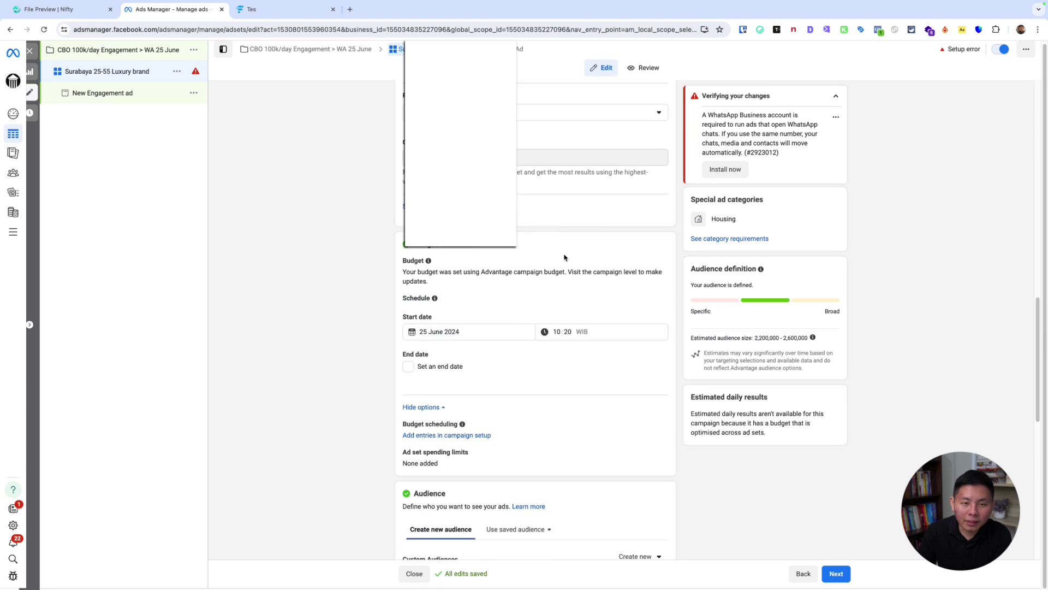
{"action": "left_click", "coordinate": [491, 227]}
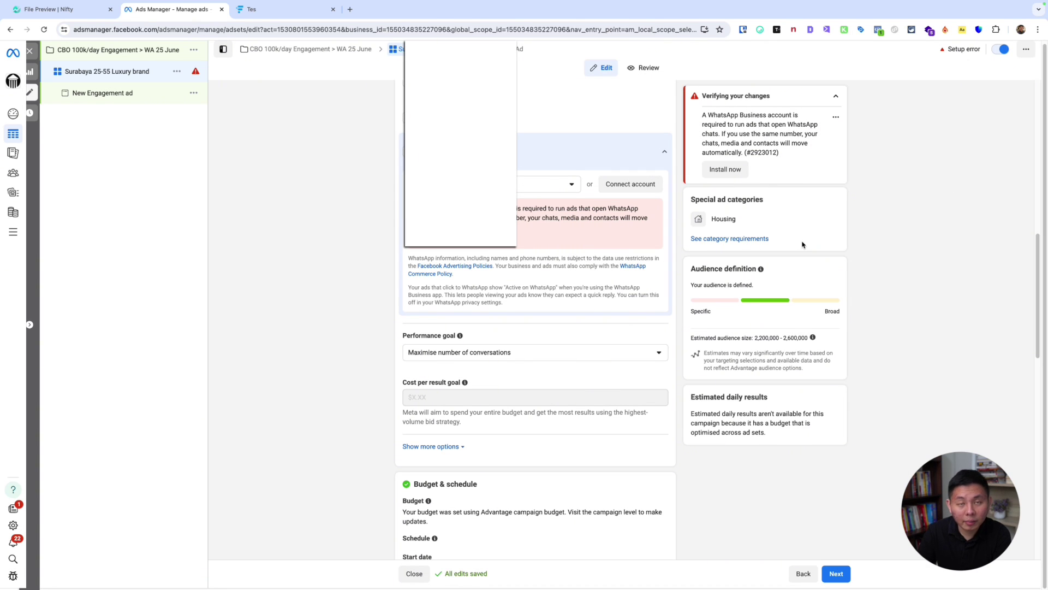
Set the audience's age range to 25–55 and open the detailed targeting for editing.
{"action": "scroll", "coordinate": [662, 378], "scroll_direction": "down", "scroll_amount": 15}
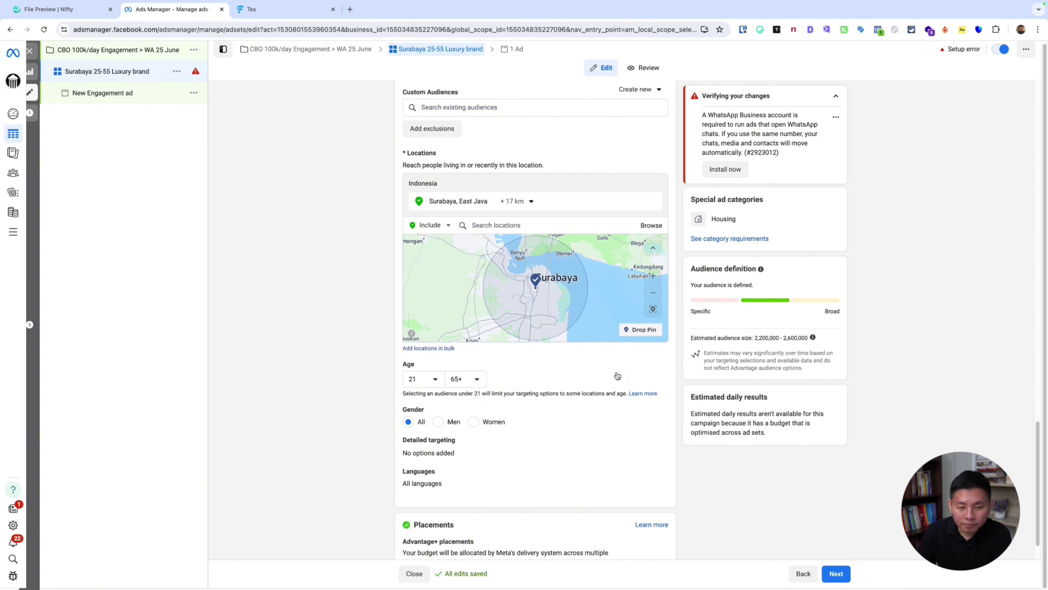
{"action": "left_click", "coordinate": [434, 377]}
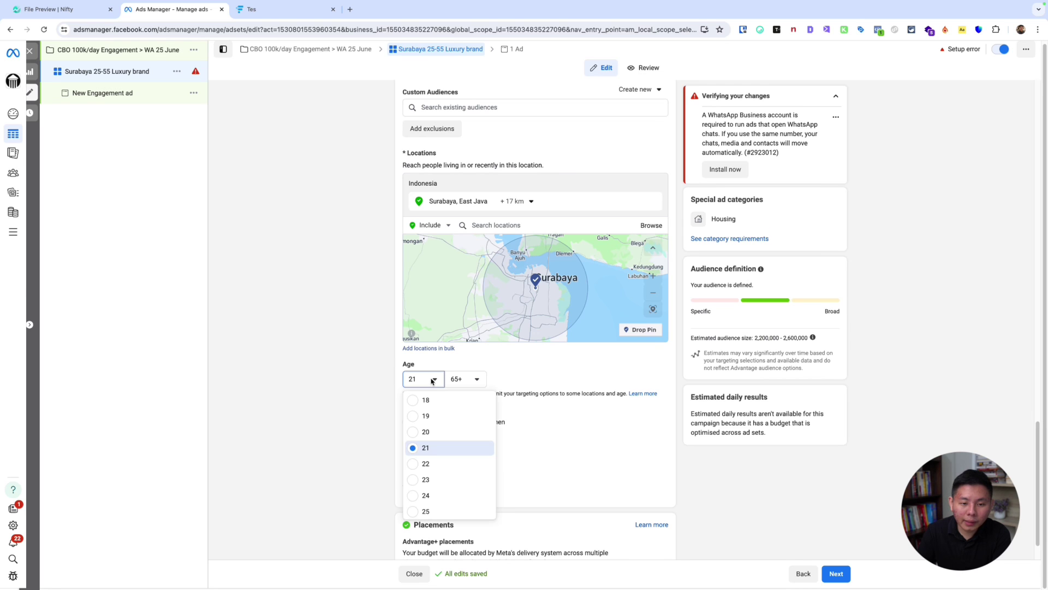
{"action": "left_click", "coordinate": [428, 512]}
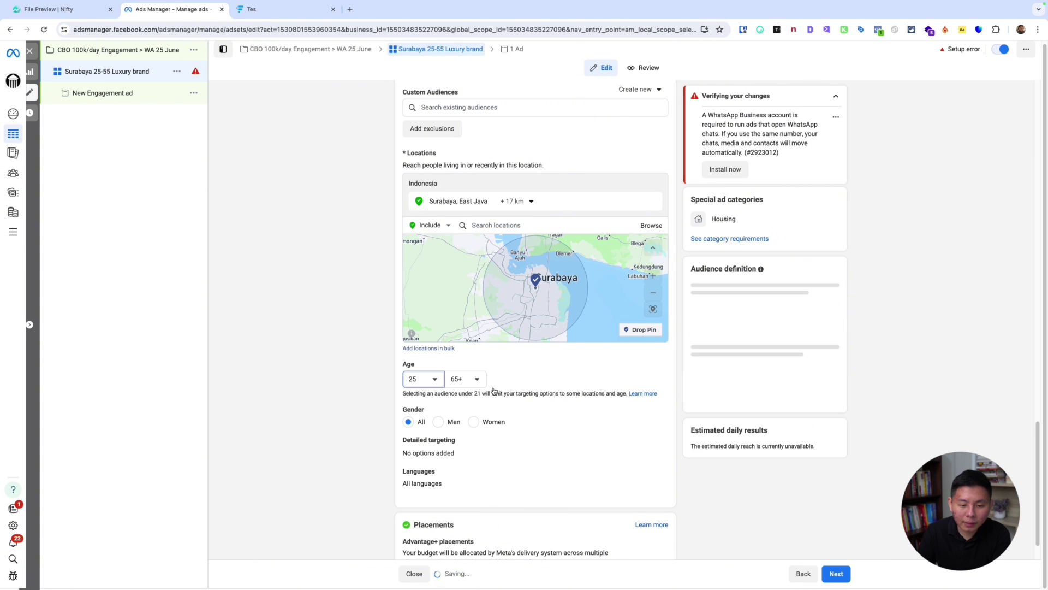
{"action": "left_click", "coordinate": [467, 379]}
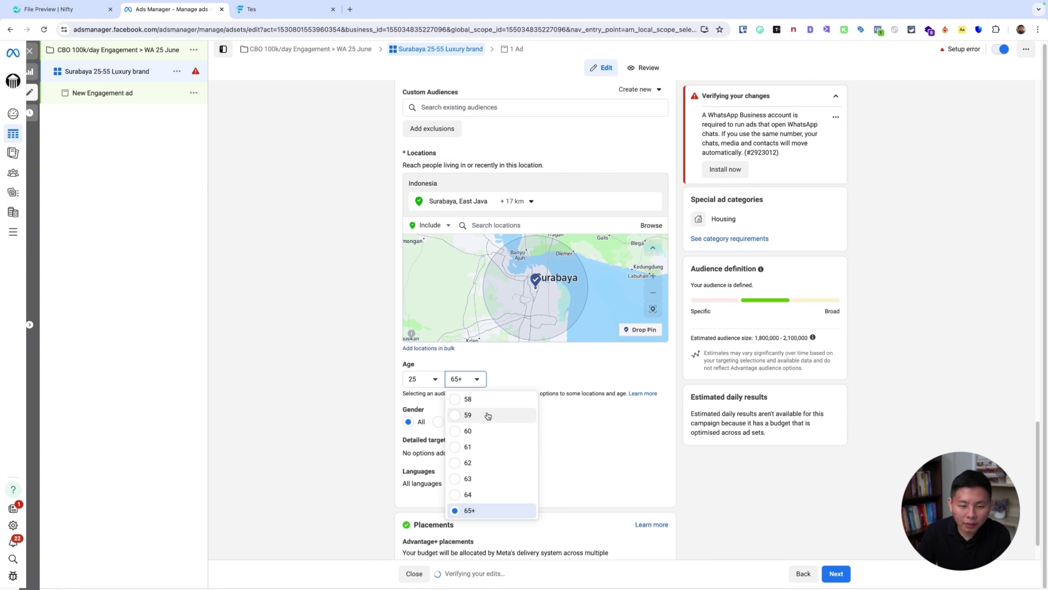
{"action": "scroll", "coordinate": [475, 432], "scroll_direction": "up", "scroll_amount": 3}
{"action": "scroll", "coordinate": [473, 445], "scroll_direction": "down", "scroll_amount": 1}
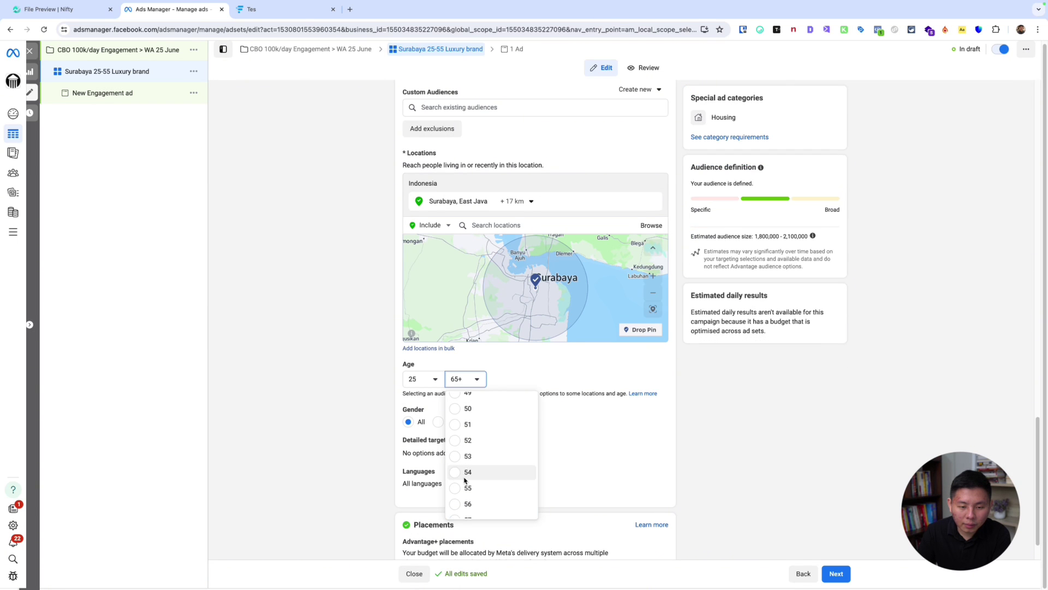
{"action": "left_click", "coordinate": [465, 488]}
{"action": "scroll", "coordinate": [351, 381], "scroll_direction": "up", "scroll_amount": 4}
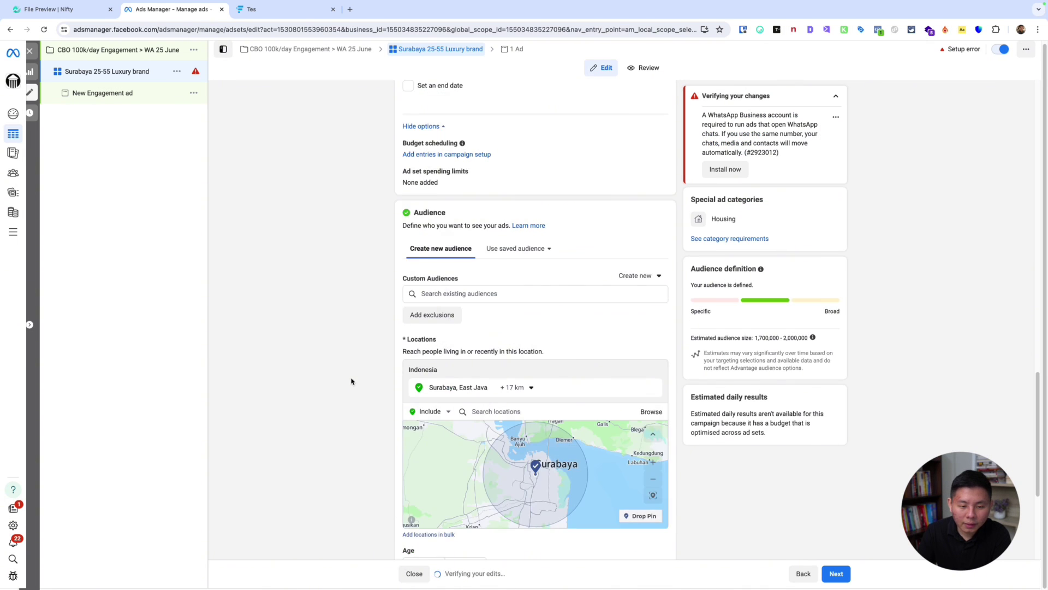
{"action": "scroll", "coordinate": [351, 380], "scroll_direction": "down", "scroll_amount": 4}
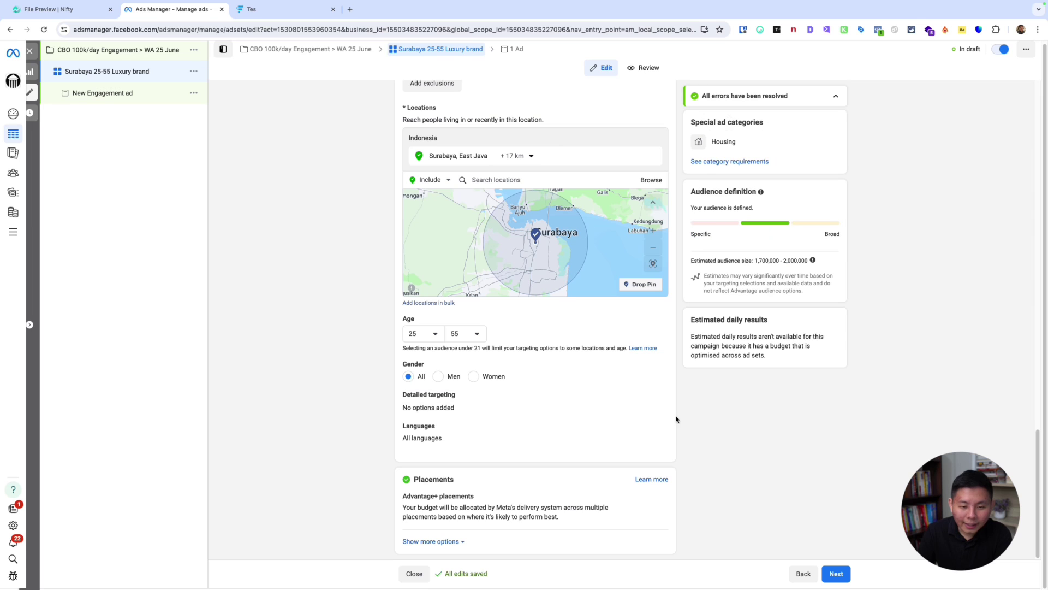
{"action": "left_click", "coordinate": [654, 397]}
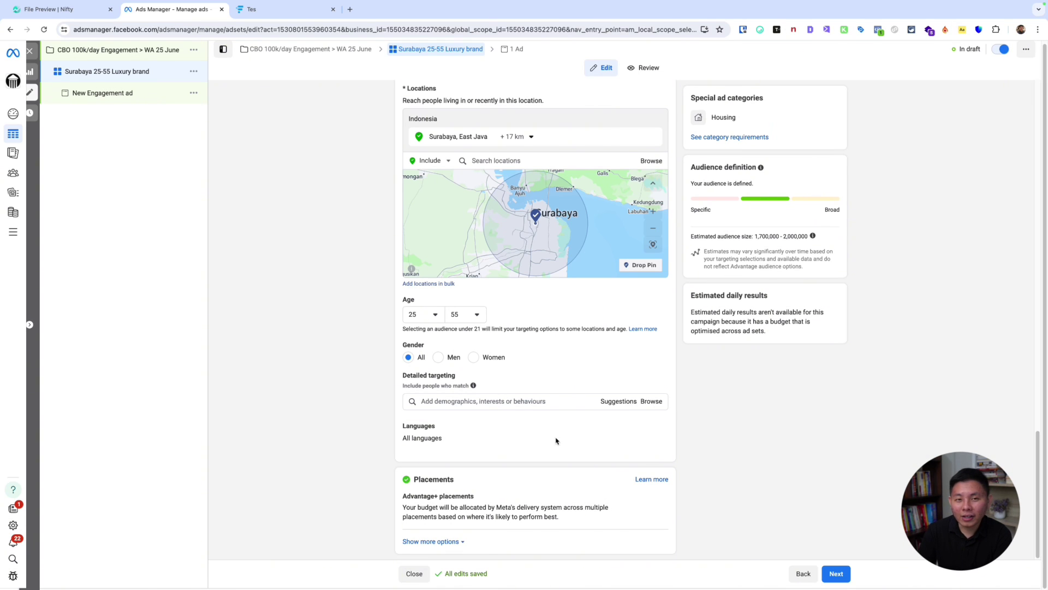
Search detailed targeting for "luxury brand", try the Luxury Brands Directory interest and remove it again.
{"action": "left_click", "coordinate": [551, 402]}
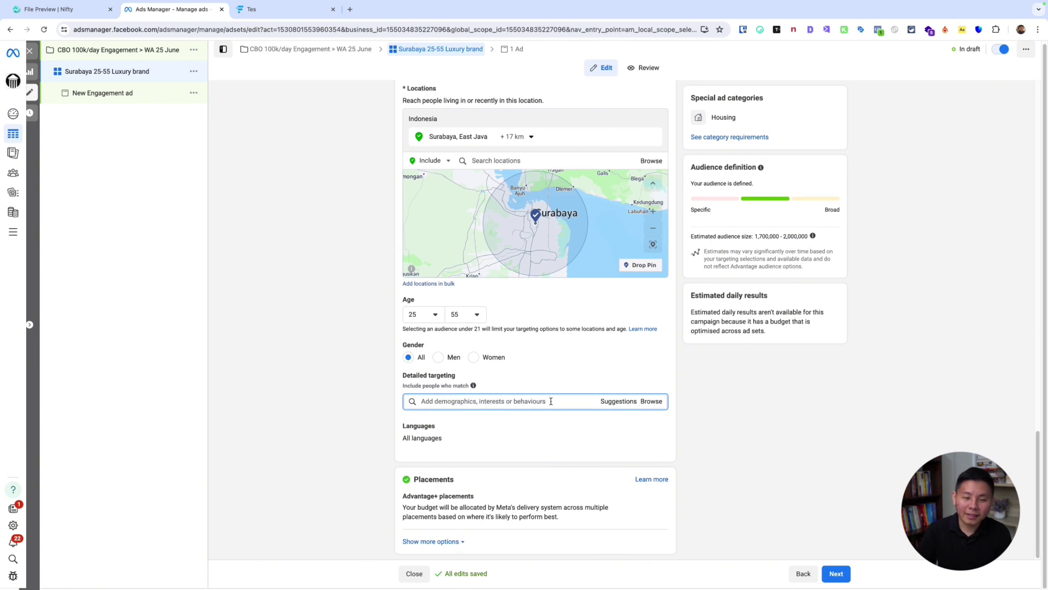
{"action": "type", "text": "luxury brand"}
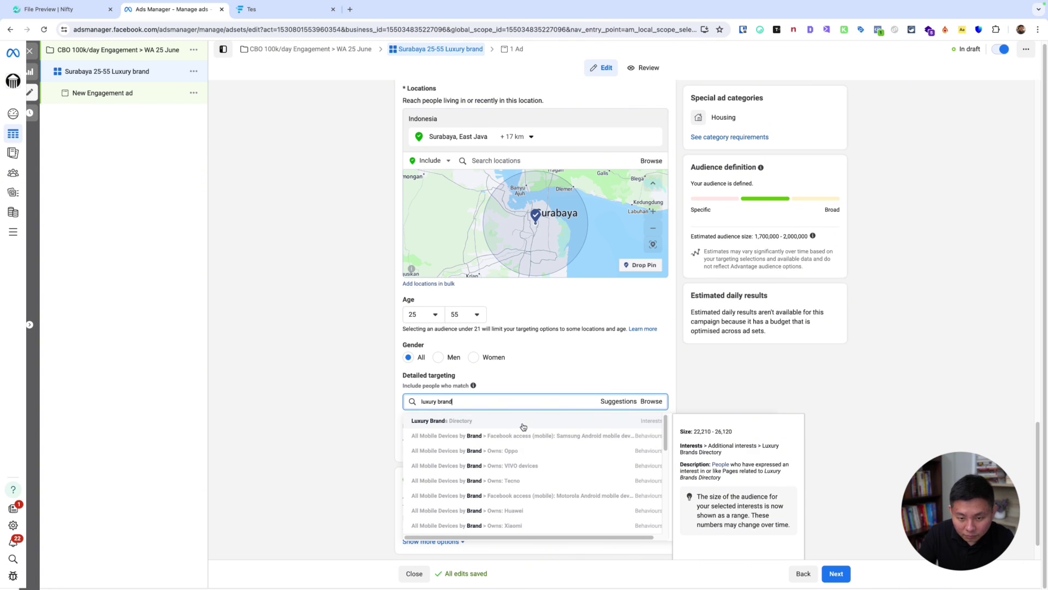
{"action": "scroll", "coordinate": [522, 495], "scroll_direction": "down", "scroll_amount": 1}
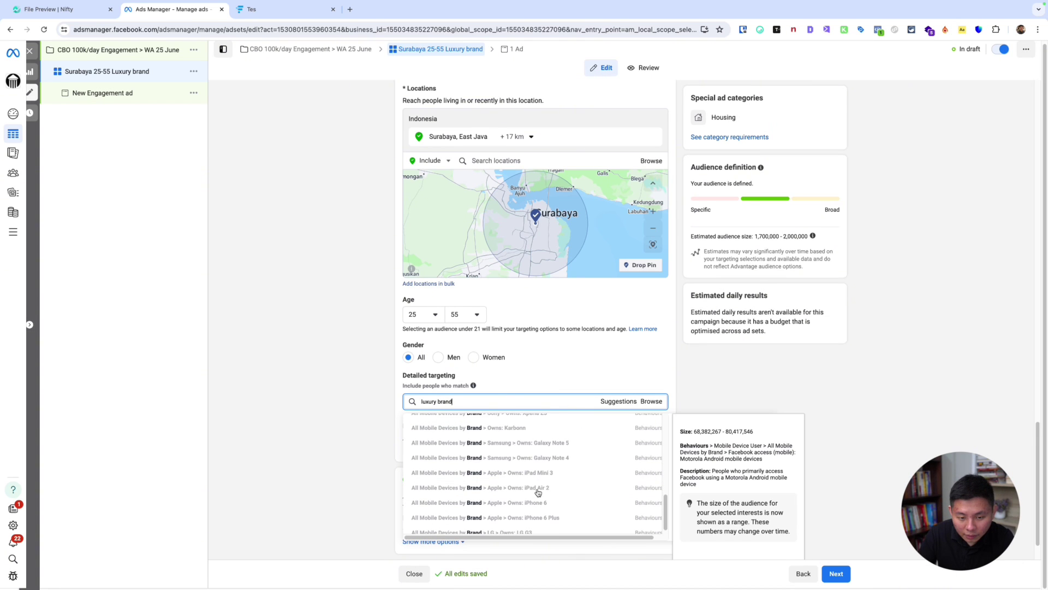
{"action": "scroll", "coordinate": [519, 480], "scroll_direction": "up", "scroll_amount": 10}
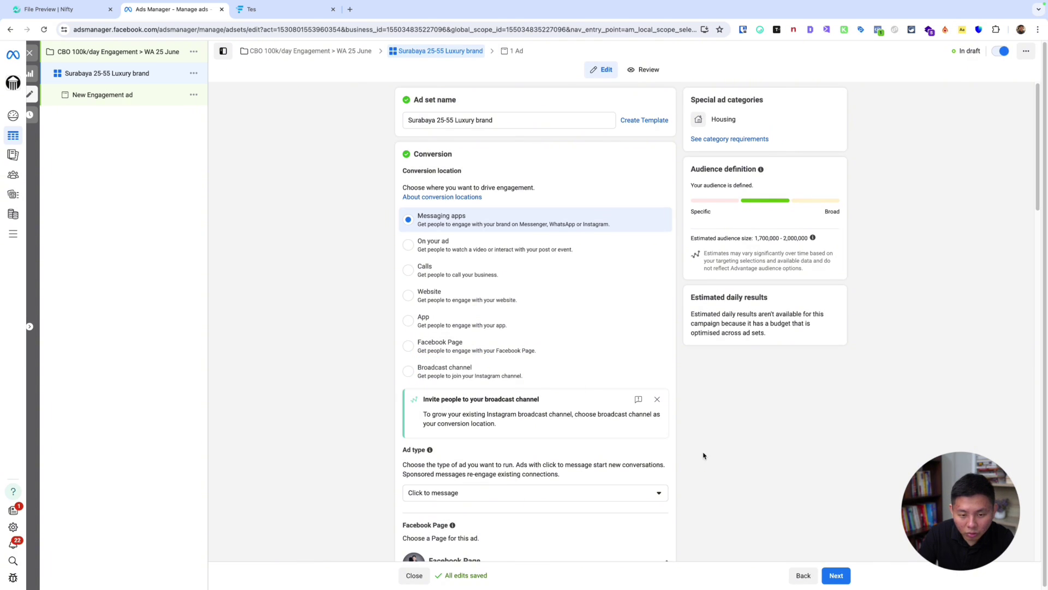
{"action": "scroll", "coordinate": [732, 360], "scroll_direction": "down", "scroll_amount": 10}
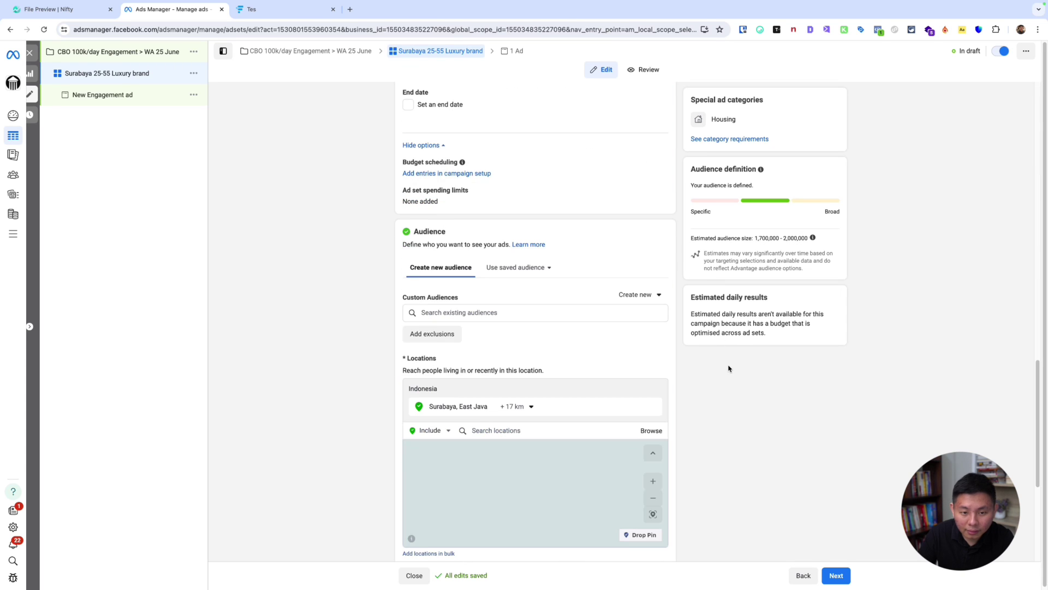
{"action": "left_click", "coordinate": [483, 455]}
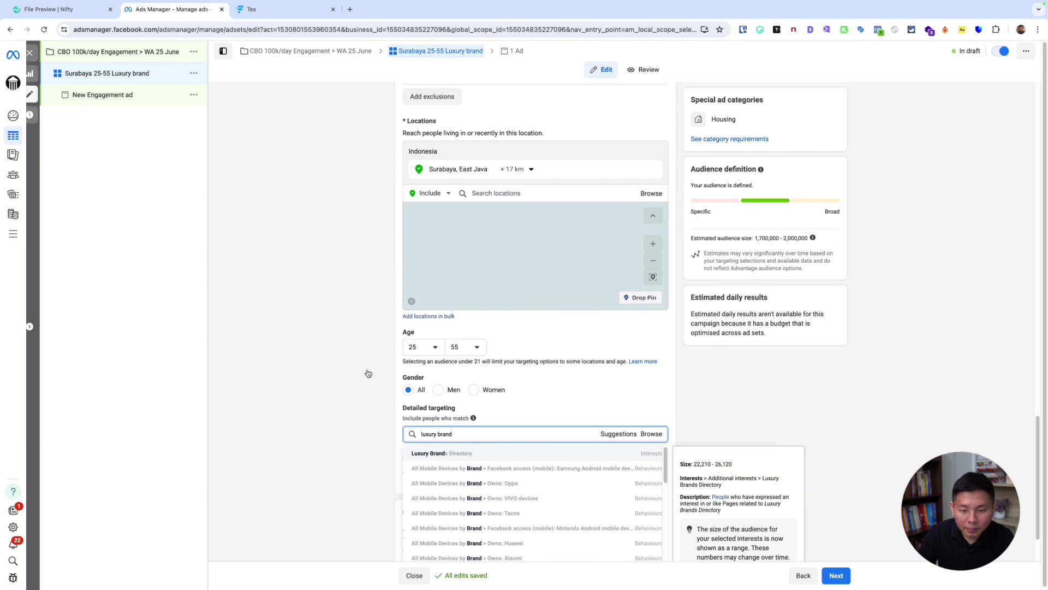
{"action": "mouse_move", "coordinate": [450, 364]}
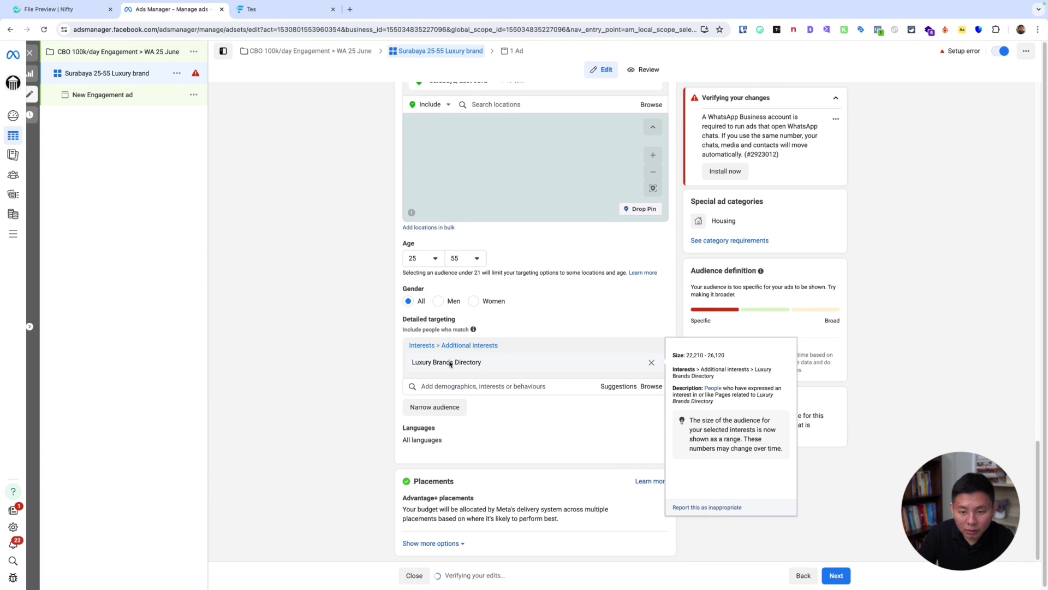
{"action": "left_click", "coordinate": [651, 362]}
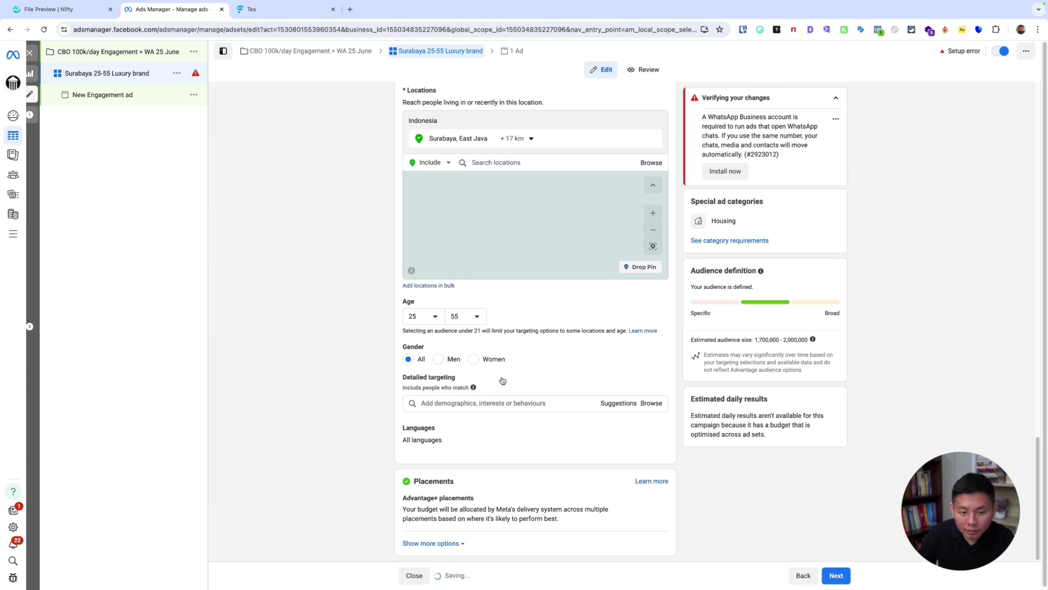
Search detailed targeting for "channel" and look through the suggested options.
{"action": "left_click", "coordinate": [483, 403]}
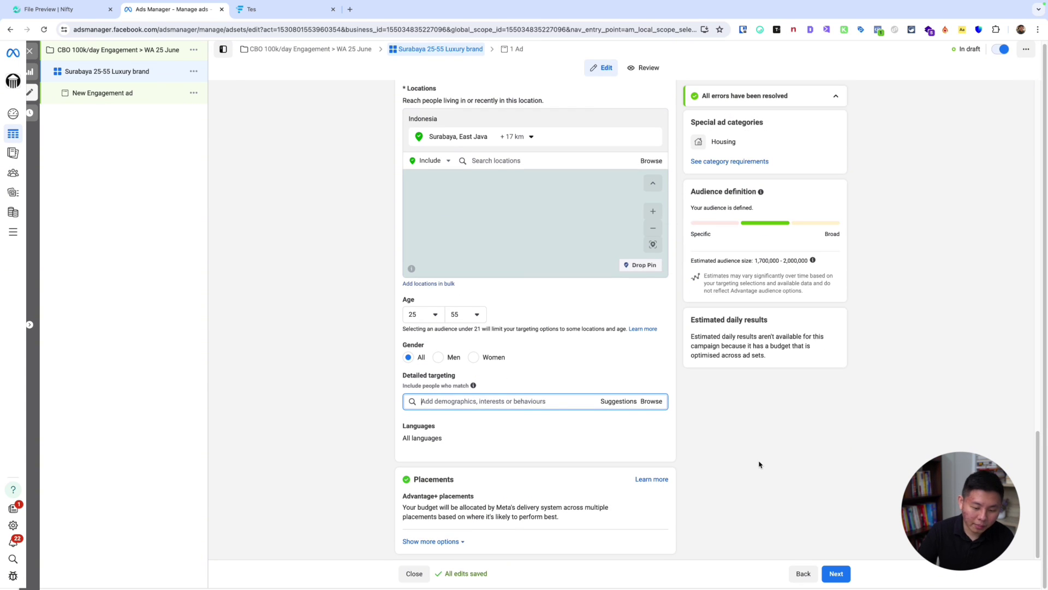
{"action": "type", "text": "channel"}
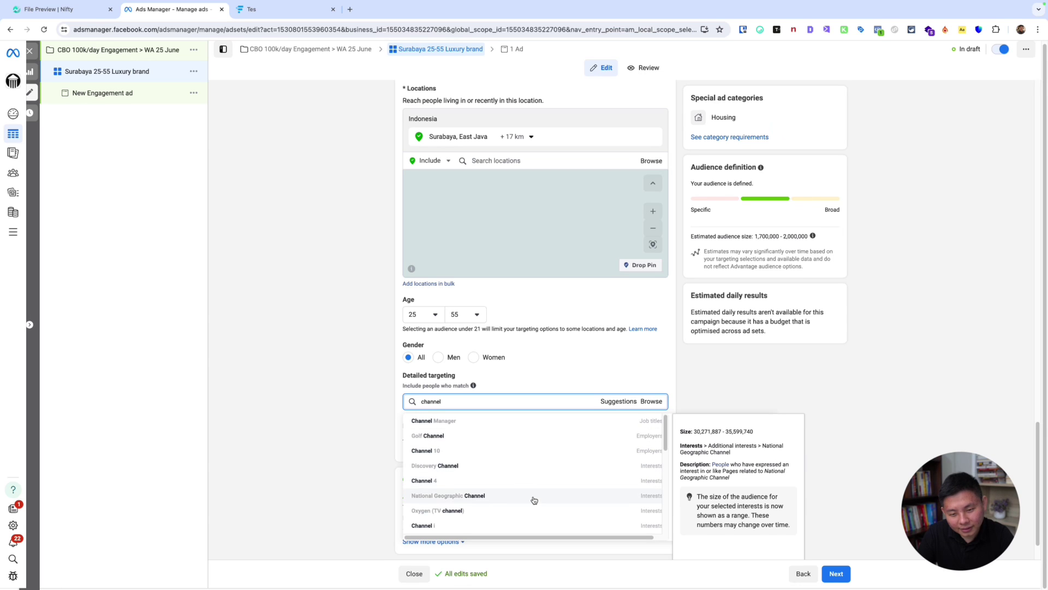
{"action": "scroll", "coordinate": [533, 496], "scroll_direction": "down", "scroll_amount": 2}
{"action": "scroll", "coordinate": [535, 493], "scroll_direction": "down", "scroll_amount": 6}
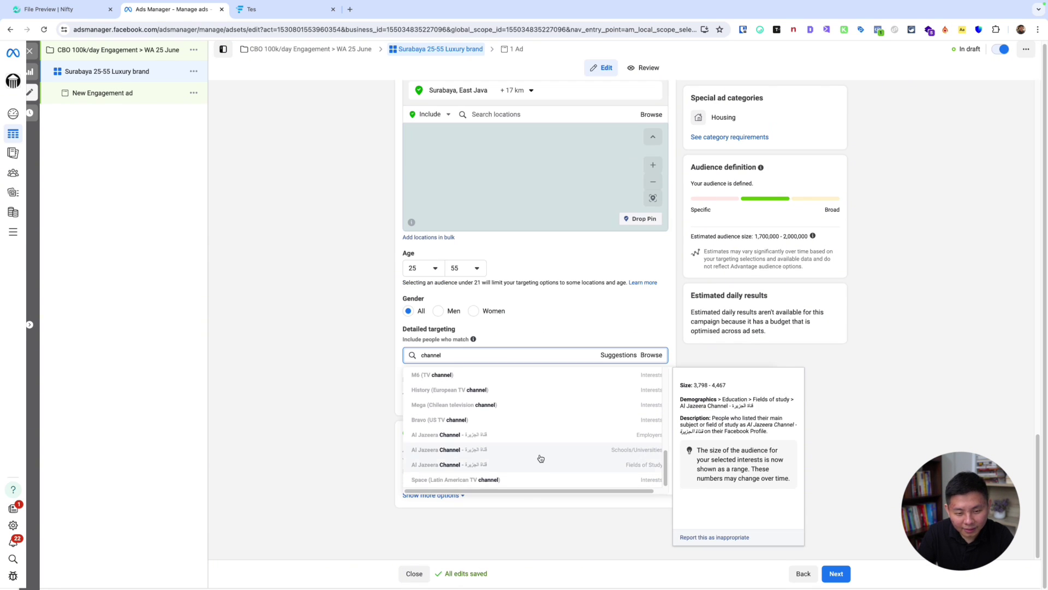
{"action": "scroll", "coordinate": [538, 455], "scroll_direction": "up", "scroll_amount": 5}
Replace the detailed targeting search with "rolex" and add the Rolex (watches) interest.
{"action": "key", "text": "super+a"}
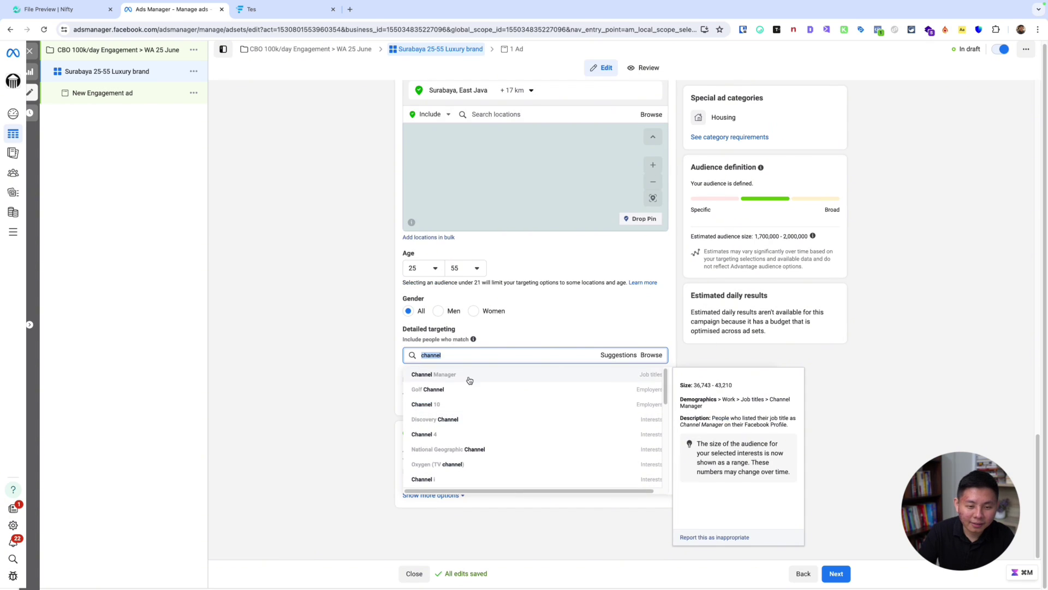
{"action": "left_click", "coordinate": [452, 401]}
{"action": "key", "text": "super+a"}
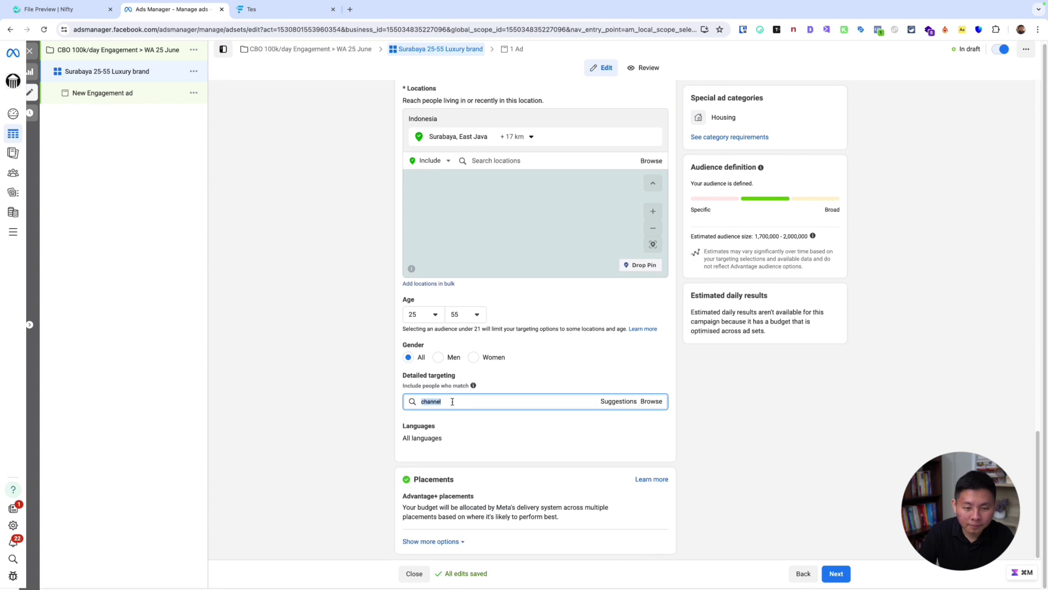
{"action": "type", "text": "rolex"}
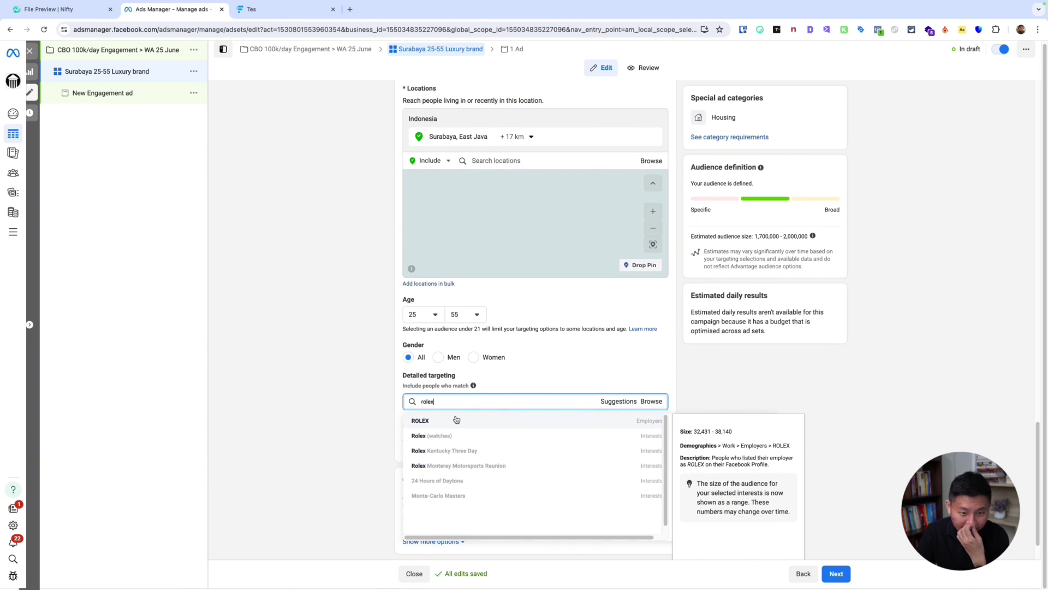
{"action": "mouse_move", "coordinate": [461, 443]}
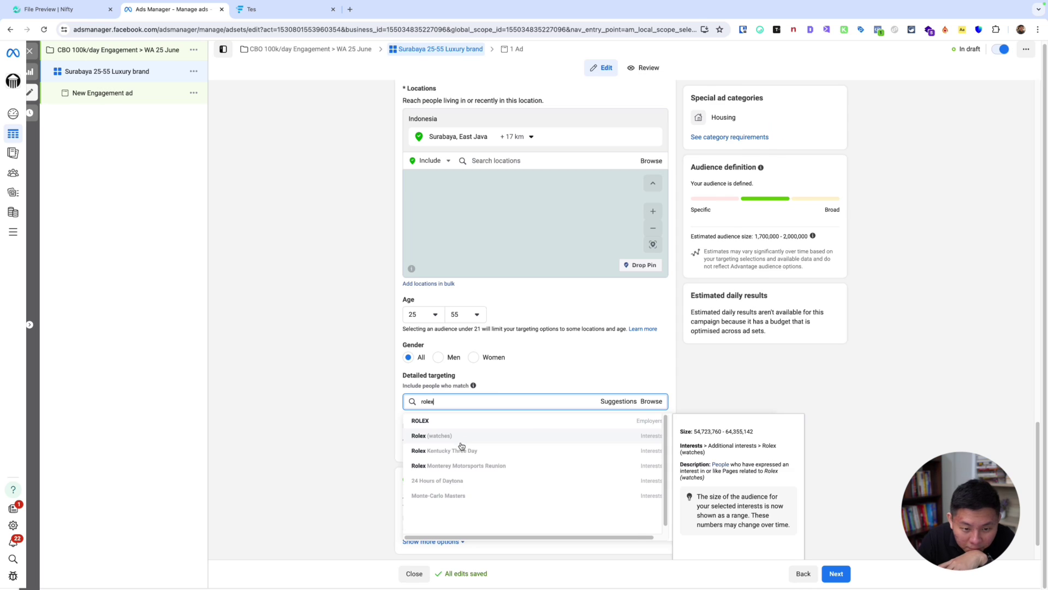
{"action": "left_click", "coordinate": [461, 437]}
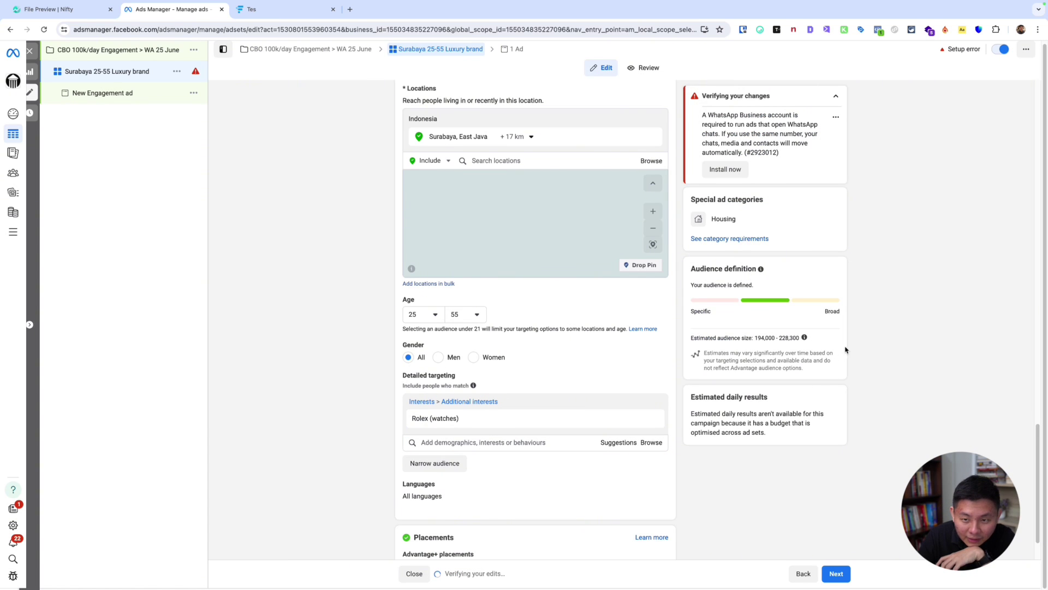
Check the estimated audience size and review the ad set's messaging and audience settings.
{"action": "scroll", "coordinate": [868, 356], "scroll_direction": "down", "scroll_amount": 1}
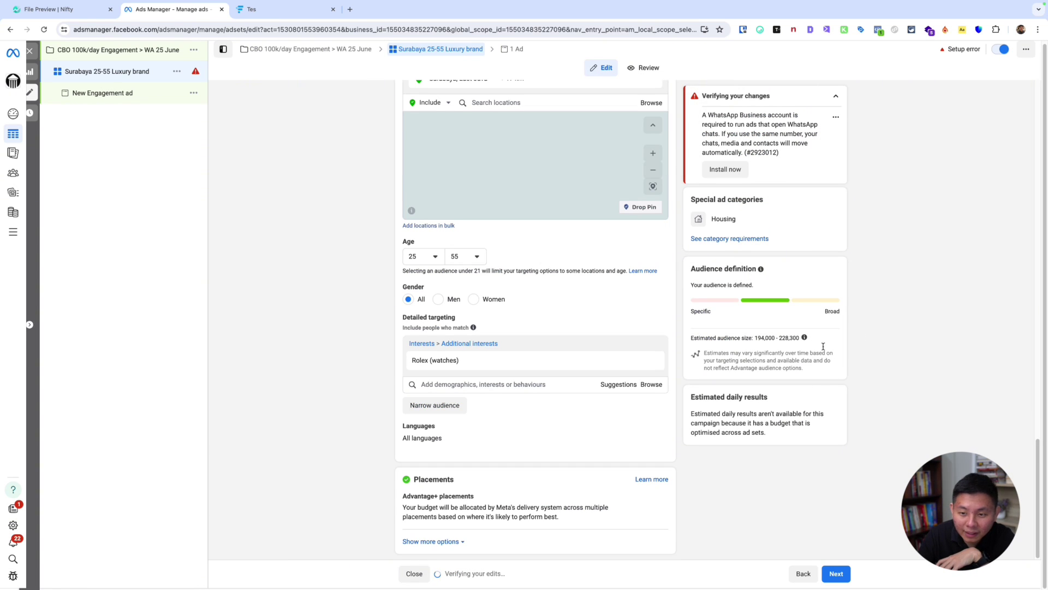
{"action": "left_click_drag", "start_coordinate": [823, 347], "coordinate": [800, 337]}
{"action": "left_click", "coordinate": [821, 262]}
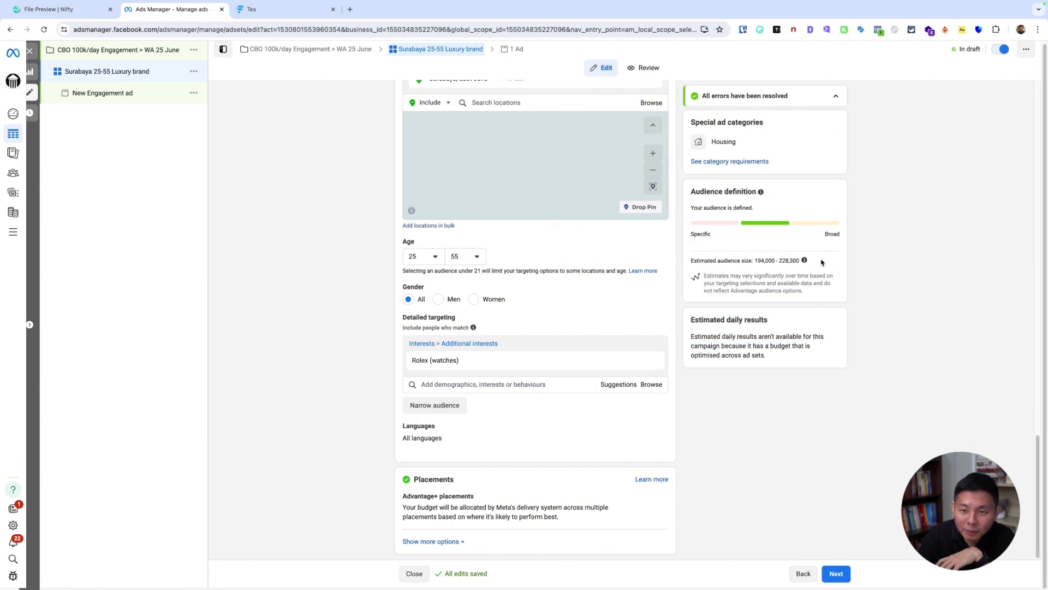
{"action": "mouse_move", "coordinate": [818, 262]}
{"action": "left_mouse_down"}
{"action": "mouse_move", "coordinate": [832, 267]}
{"action": "mouse_move", "coordinate": [770, 248]}
{"action": "mouse_move", "coordinate": [813, 244]}
{"action": "left_mouse_up"}
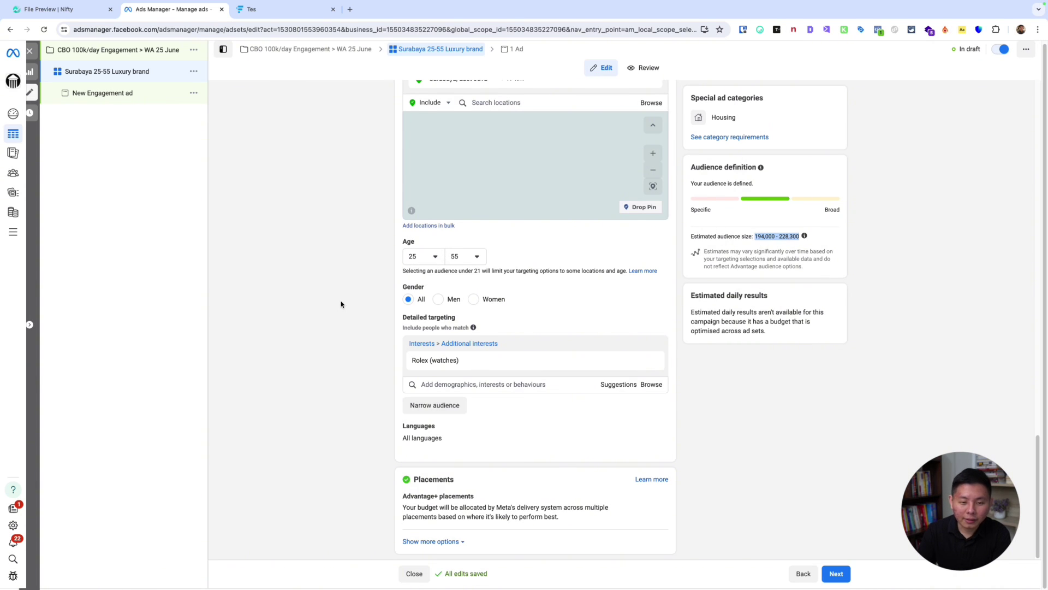
{"action": "scroll", "coordinate": [344, 308], "scroll_direction": "up", "scroll_amount": 4}
{"action": "scroll", "coordinate": [755, 414], "scroll_direction": "up", "scroll_amount": 10}
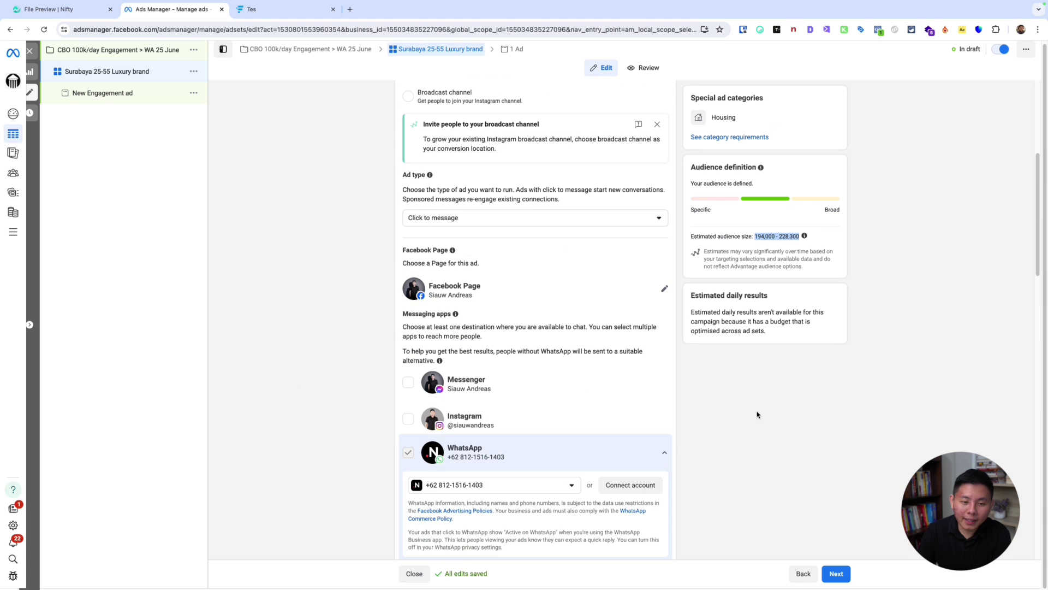
{"action": "scroll", "coordinate": [755, 413], "scroll_direction": "down", "scroll_amount": 15}
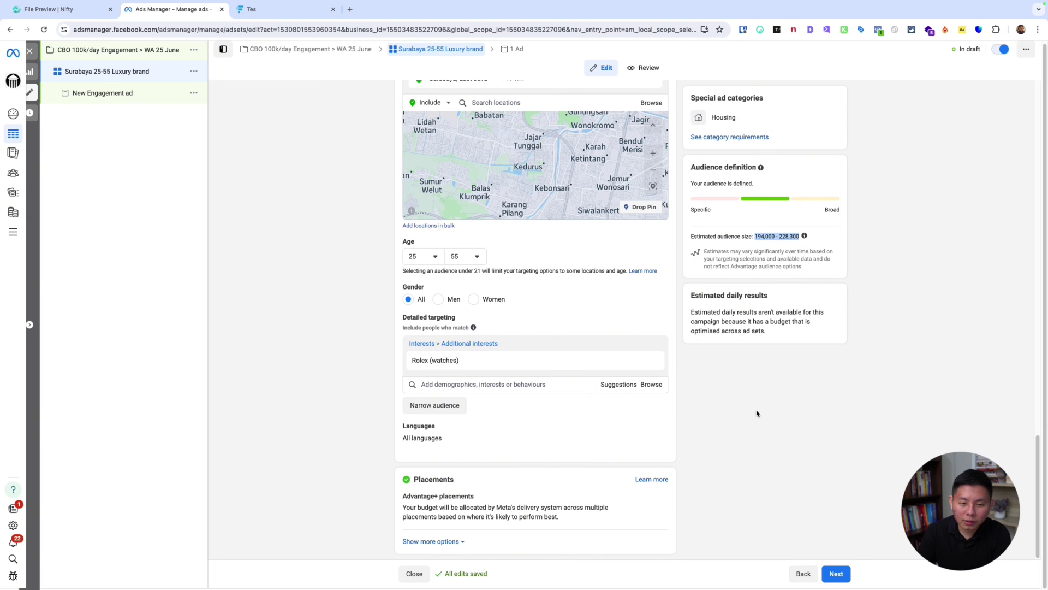
Switch the ad set to manual placements and exclude the Audience Network and Messenger platforms.
{"action": "left_click", "coordinate": [643, 497]}
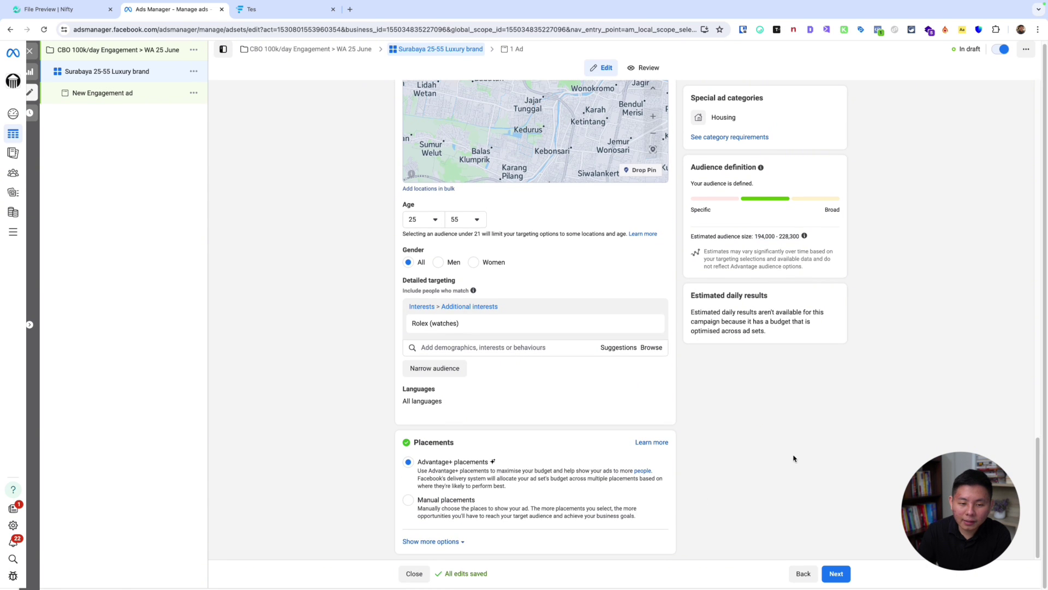
{"action": "left_click", "coordinate": [502, 505]}
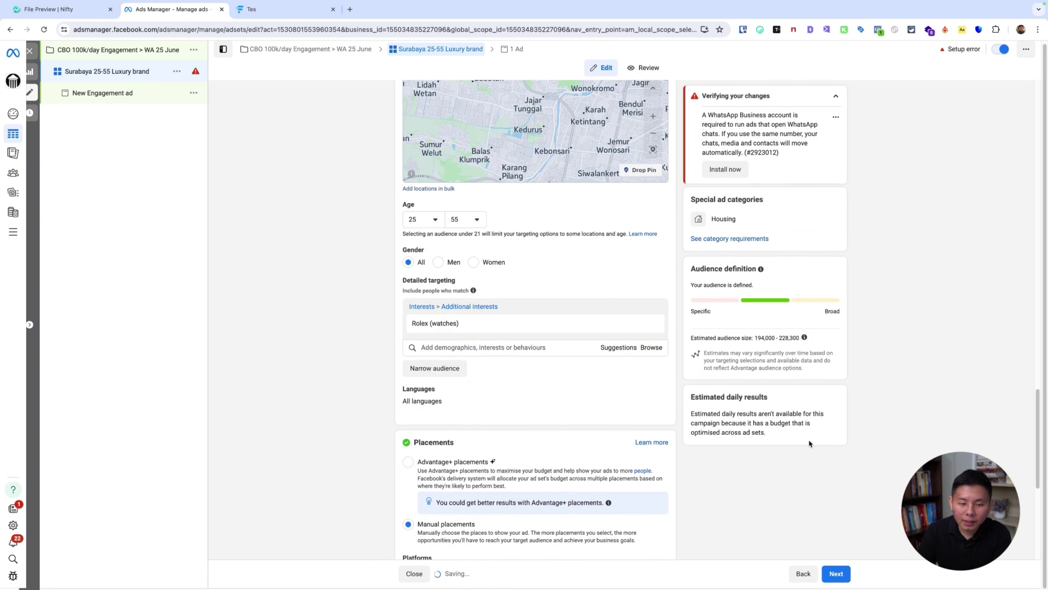
{"action": "scroll", "coordinate": [805, 453], "scroll_direction": "up", "scroll_amount": 5}
{"action": "scroll", "coordinate": [806, 453], "scroll_direction": "down", "scroll_amount": 10}
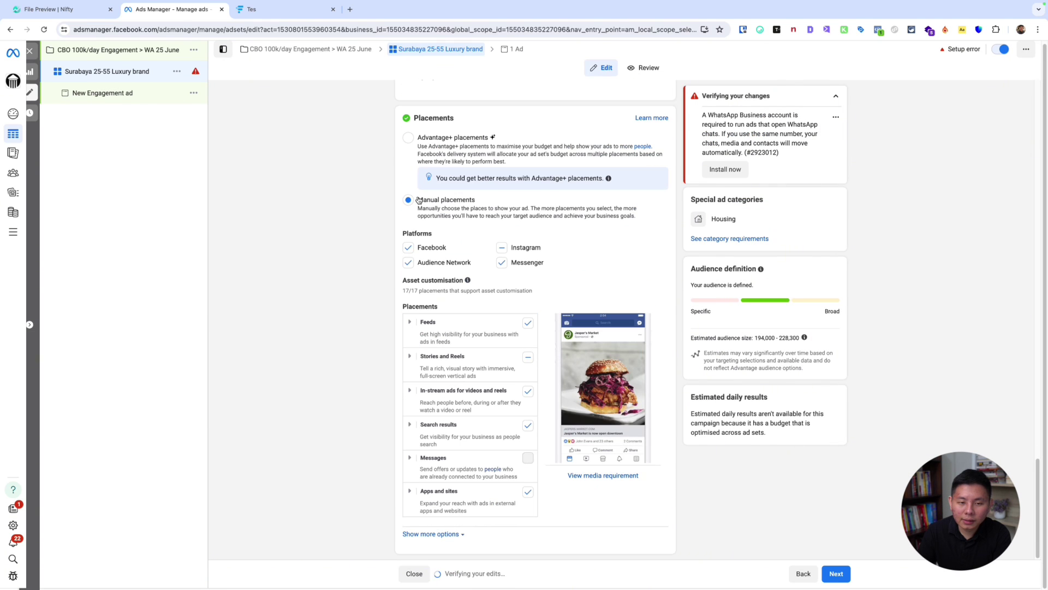
{"action": "left_click", "coordinate": [408, 263]}
{"action": "left_click", "coordinate": [502, 262]}
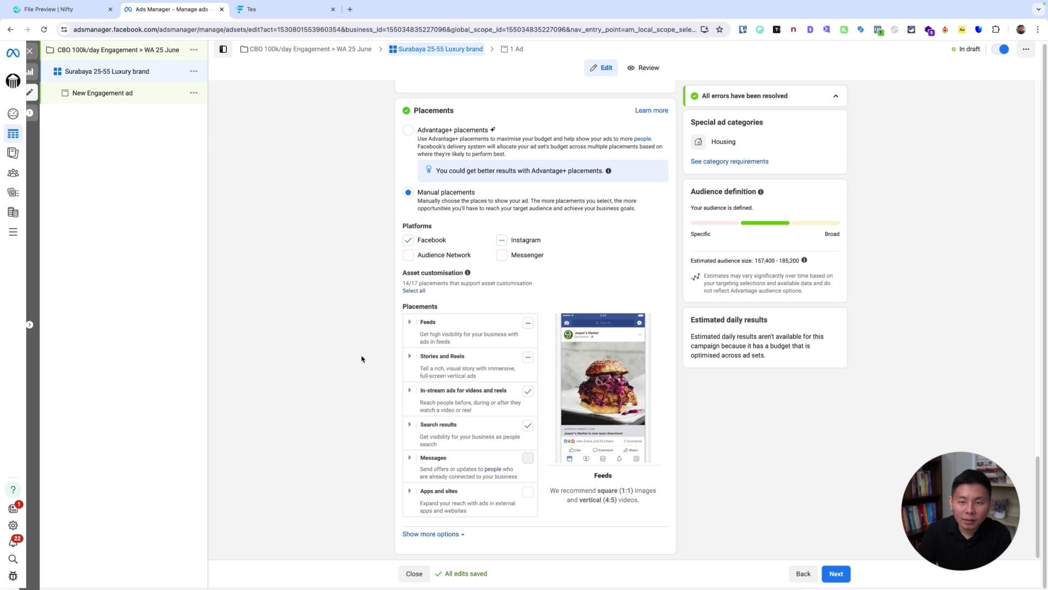
Open the New Engagement ad and bring up its new message template for editing.
{"action": "left_click", "coordinate": [101, 93]}
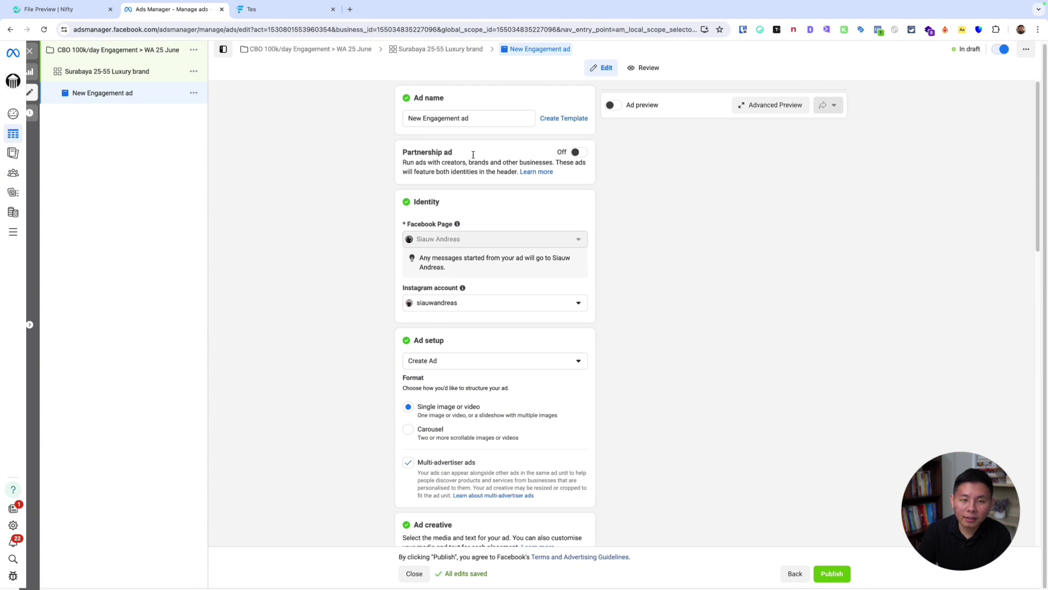
{"action": "scroll", "coordinate": [642, 347], "scroll_direction": "down", "scroll_amount": 5}
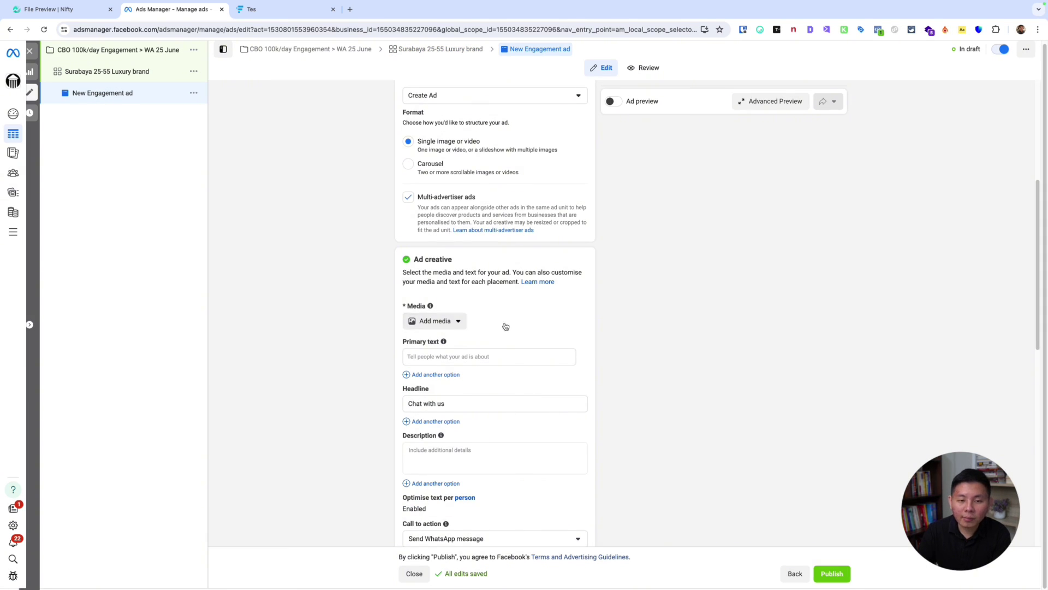
{"action": "scroll", "coordinate": [576, 301], "scroll_direction": "down", "scroll_amount": 2}
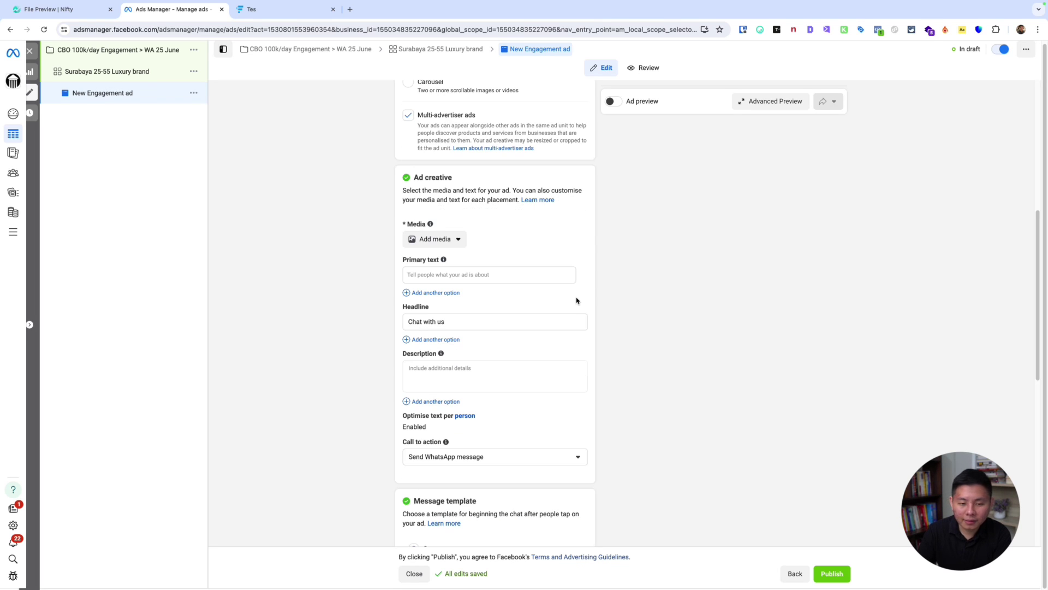
{"action": "scroll", "coordinate": [578, 349], "scroll_direction": "down", "scroll_amount": 4}
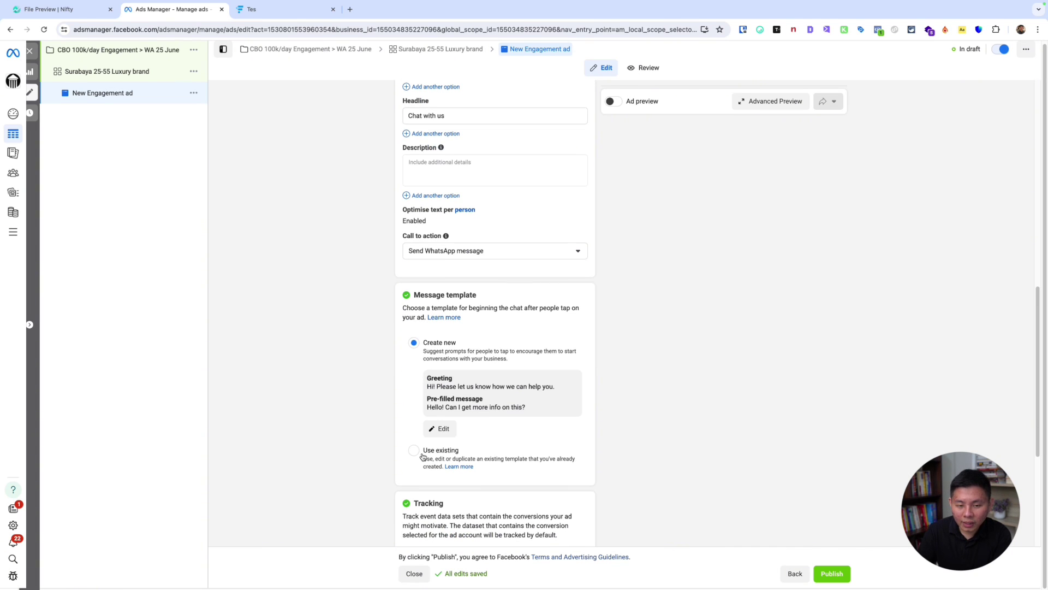
{"action": "left_click", "coordinate": [442, 429]}
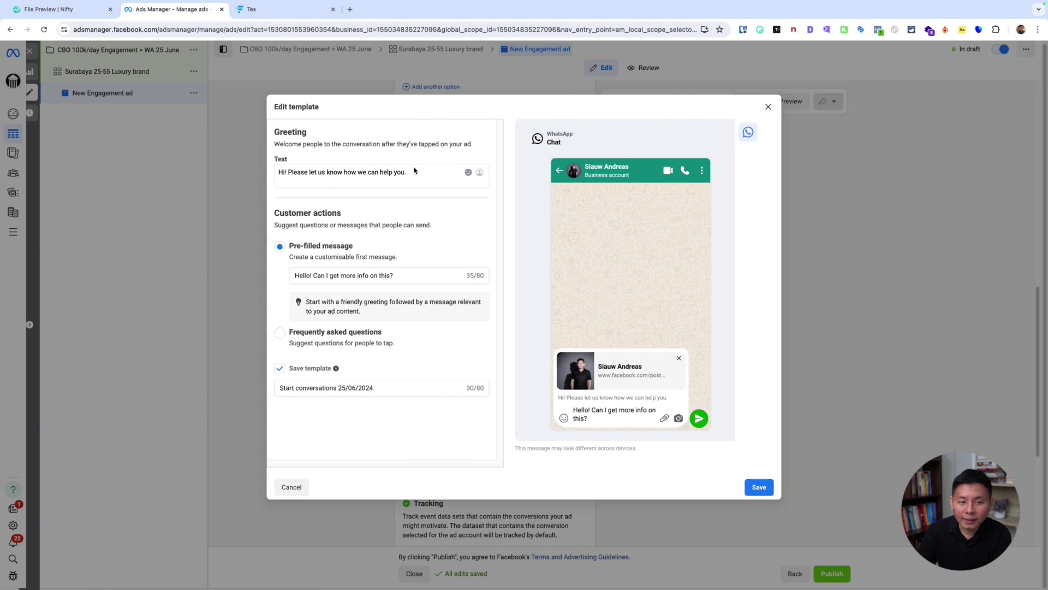
Replace the template's greeting text with "Konsultan properti terpercaya sejak 2008".
{"action": "key", "text": "super+a"}
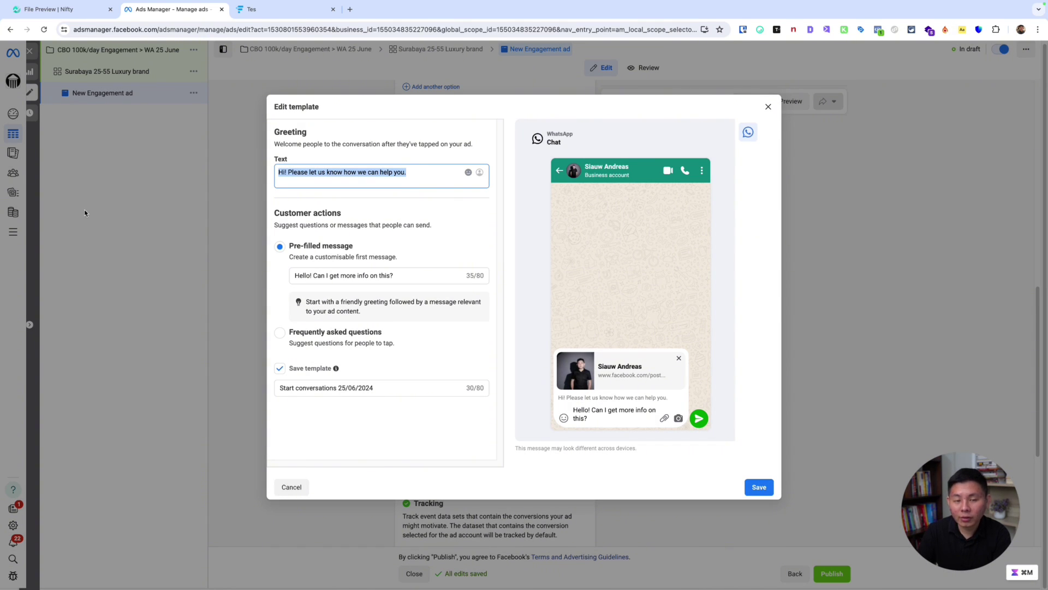
{"action": "left_click", "coordinate": [449, 177]}
{"action": "key", "text": "super+a"}
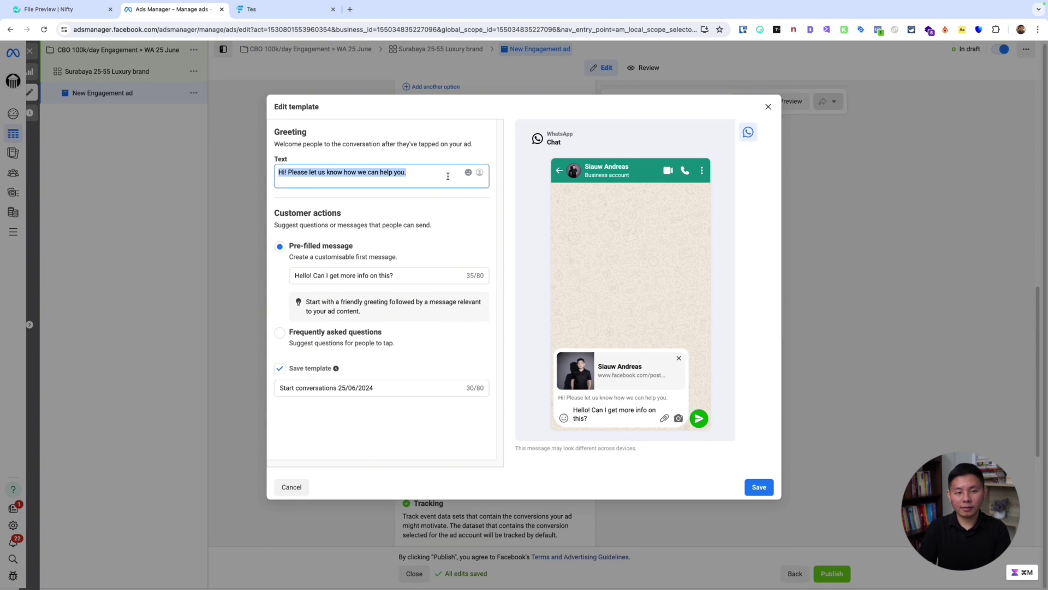
{"action": "type", "text": "P"}
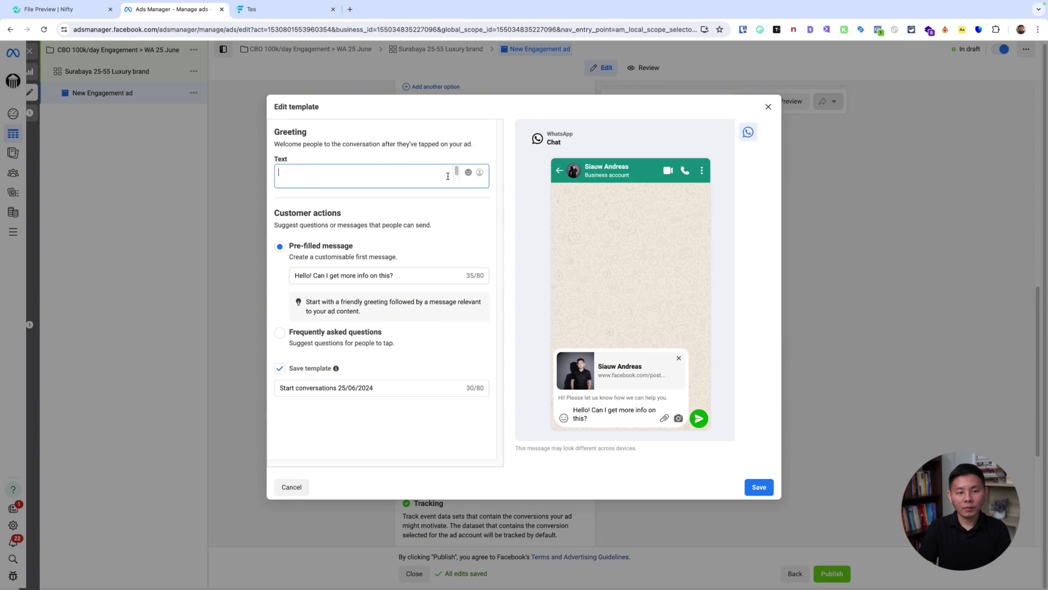
{"action": "type", "text": "Pr"}
{"action": "key", "text": "BackSpace"}
{"action": "type", "text": "Pre"}
{"action": "key", "text": "BackSpace"}
{"action": "key", "text": "BackSpace"}
{"action": "key", "text": "BackSpace"}
{"action": "type", "text": "Konsultasika"}
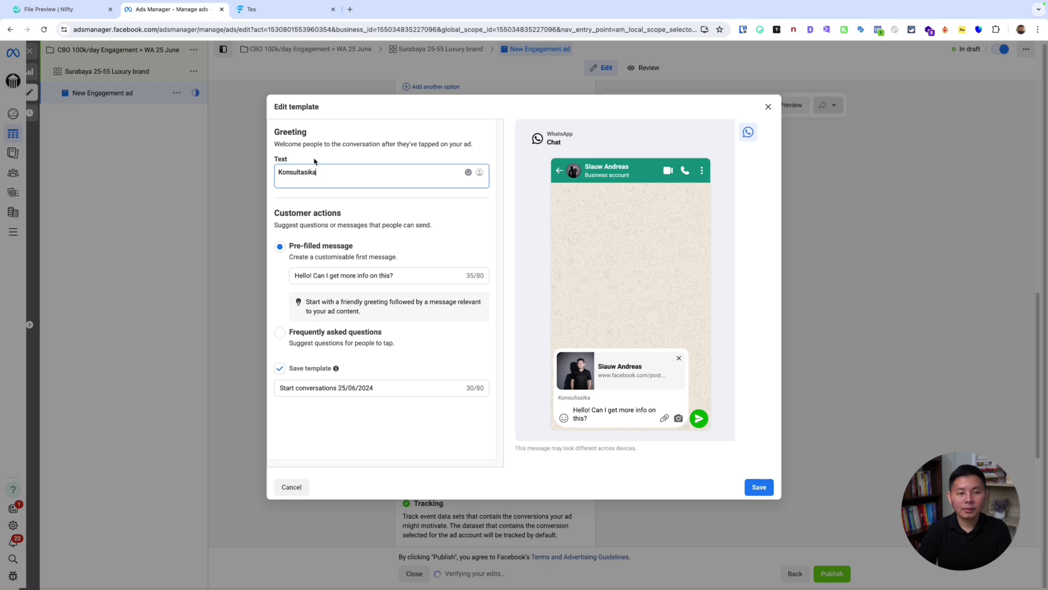
{"action": "key", "text": "BackSpace"}
{"action": "key", "text": "BackSpace"}
{"action": "key", "text": "BackSpace"}
{"action": "key", "text": "BackSpace"}
{"action": "key", "text": "BackSpace"}
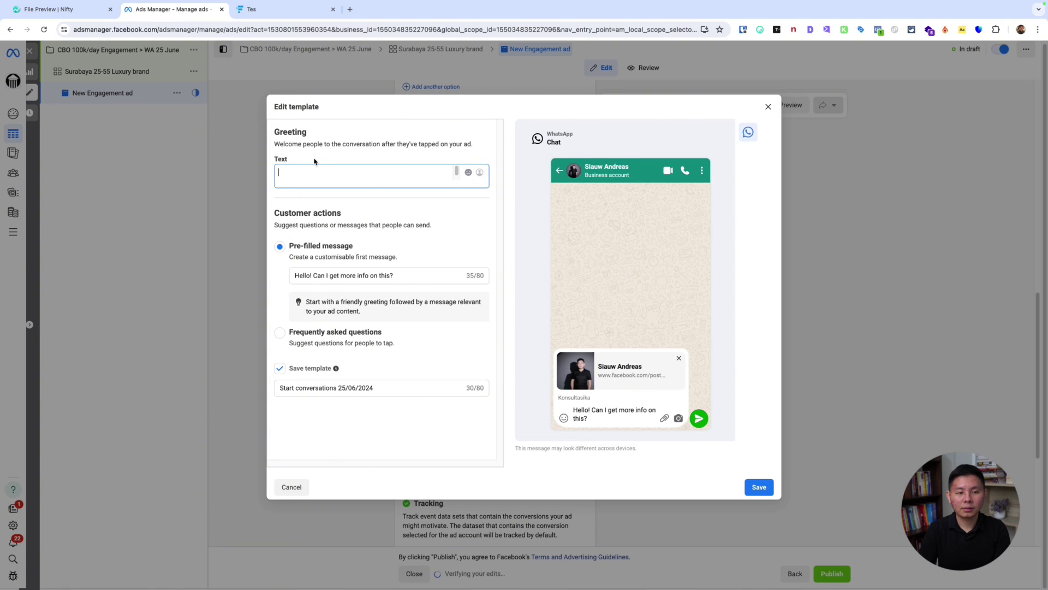
{"action": "type", "text": "Konsultan pr"}
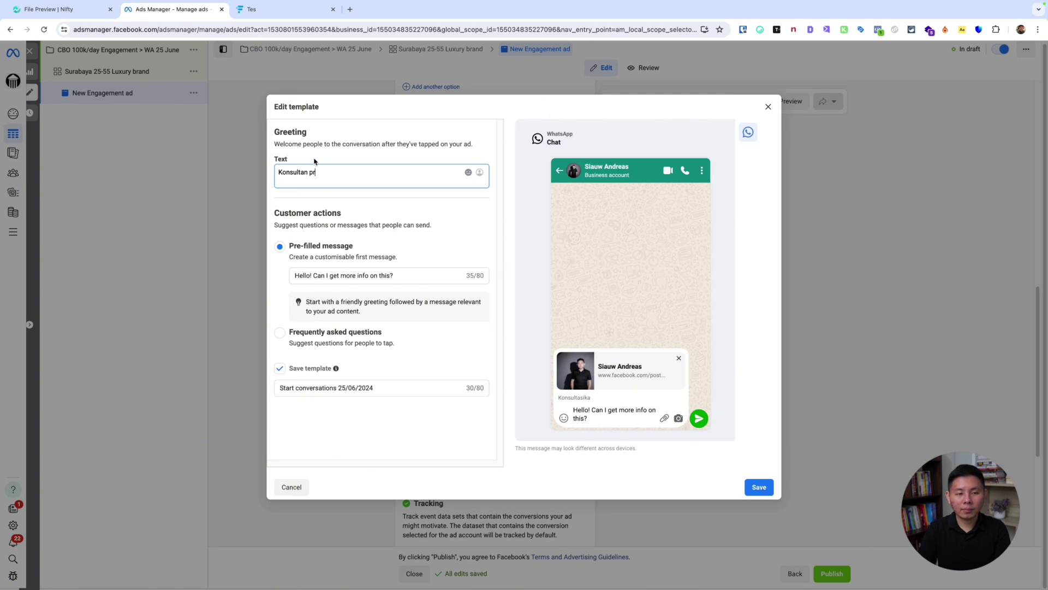
{"action": "type", "text": "operti terpercaya sejak 2008"}
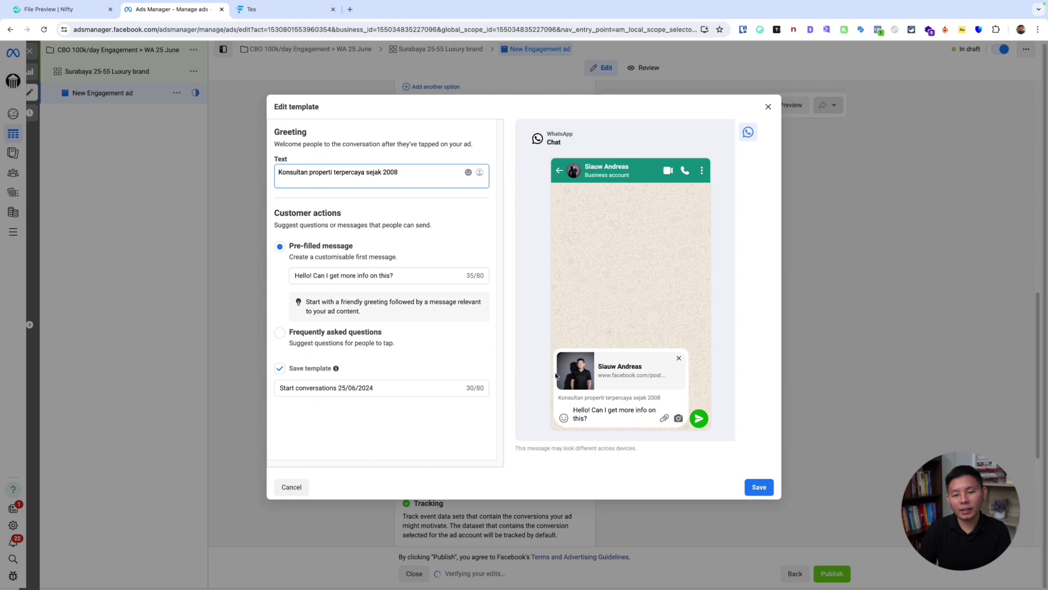
{"action": "left_click_drag", "start_coordinate": [664, 399], "coordinate": [565, 398]}
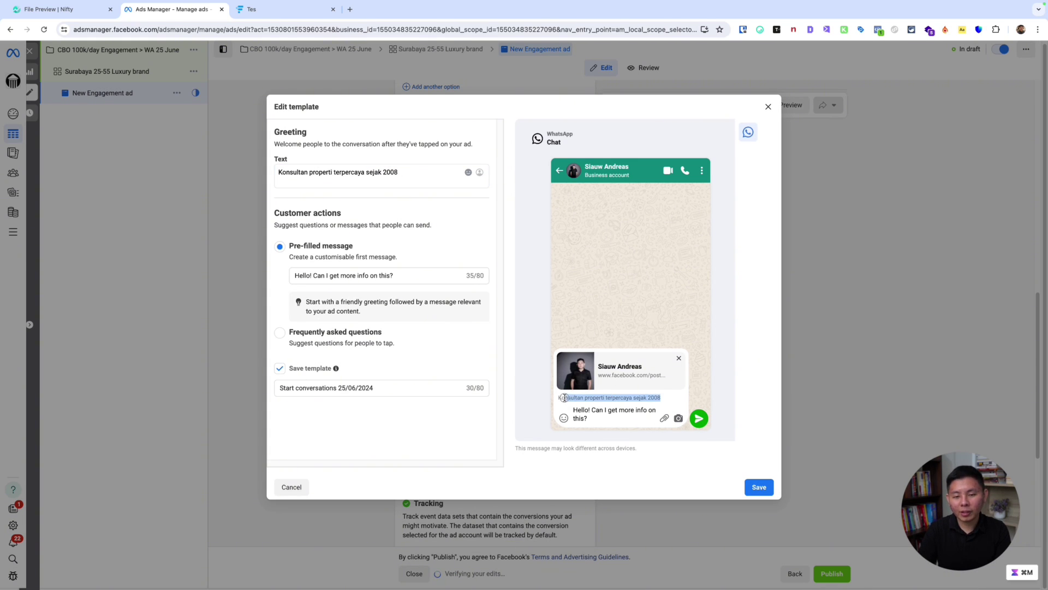
Set the pre-filled message to a hello addressing the consultant by name, followed by "Saya mau tanya properti X. Apa bisa dibantu?".
{"action": "triple_click", "coordinate": [402, 275]}
{"action": "type", "text": "H"}
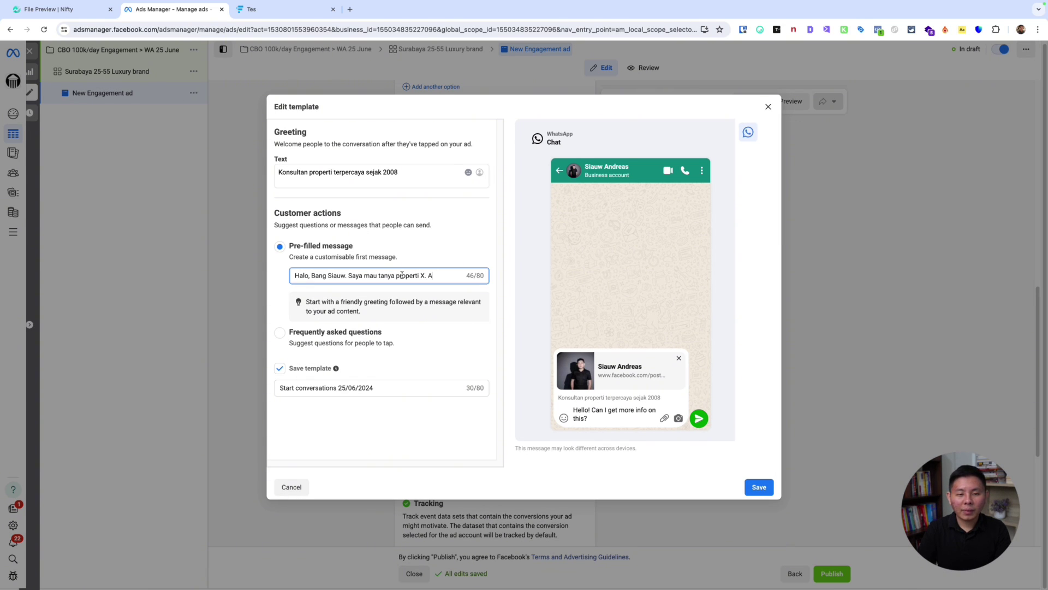
{"action": "type", "text": "bantu?"}
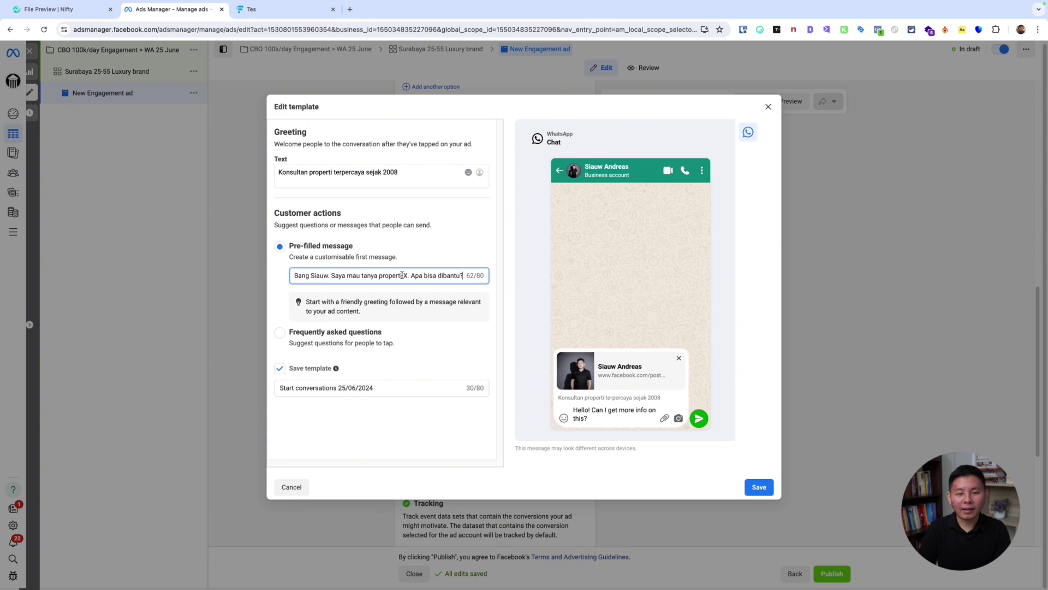
{"action": "left_click", "coordinate": [445, 411]}
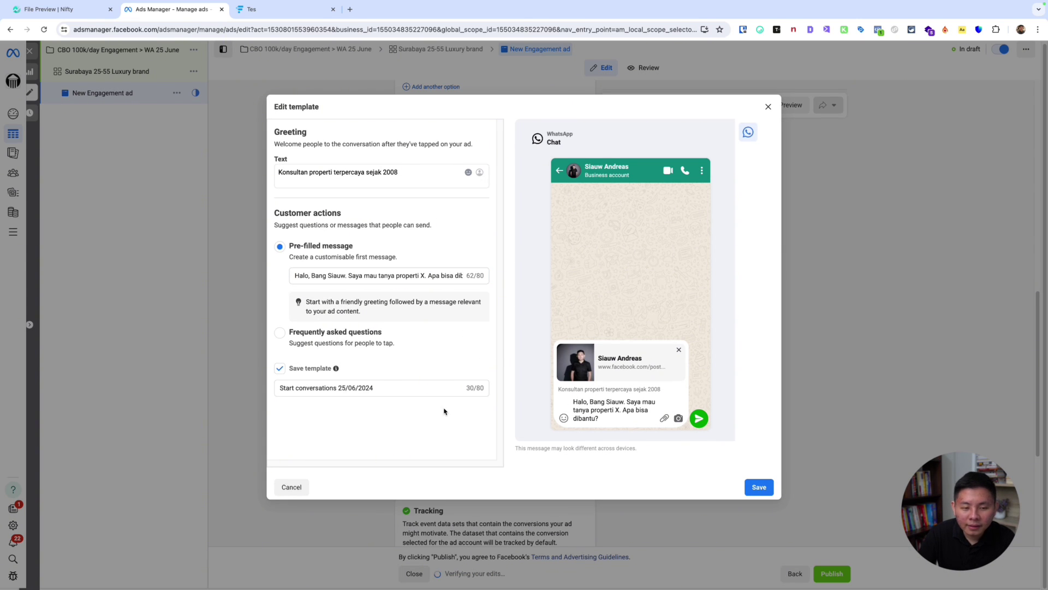
Name the message template "Rumah X" and save it for the ad.
{"action": "left_click", "coordinate": [380, 387]}
{"action": "key", "text": "super+a"}
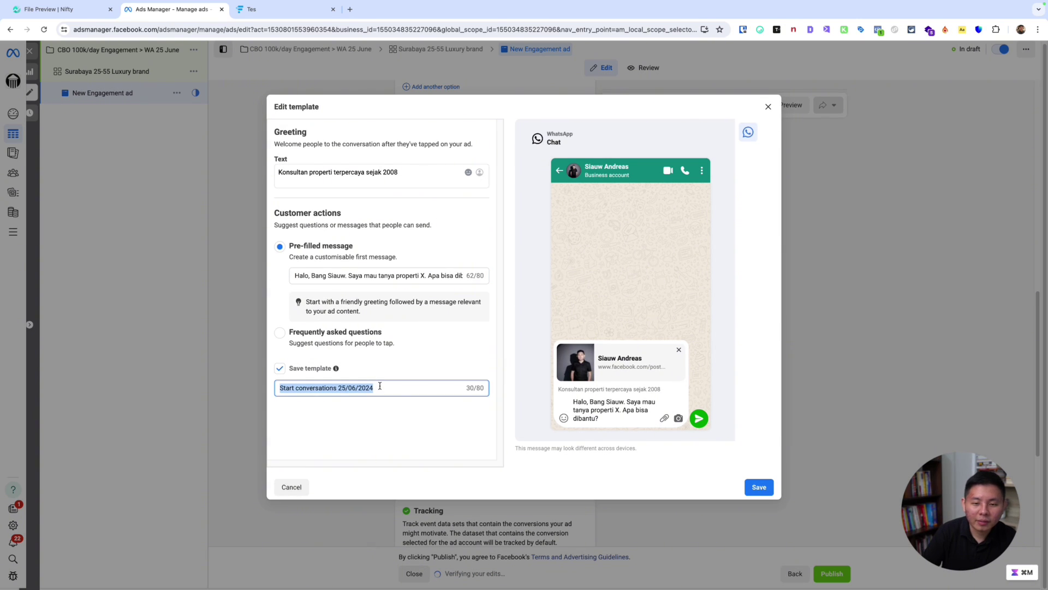
{"action": "type", "text": "Rumah X"}
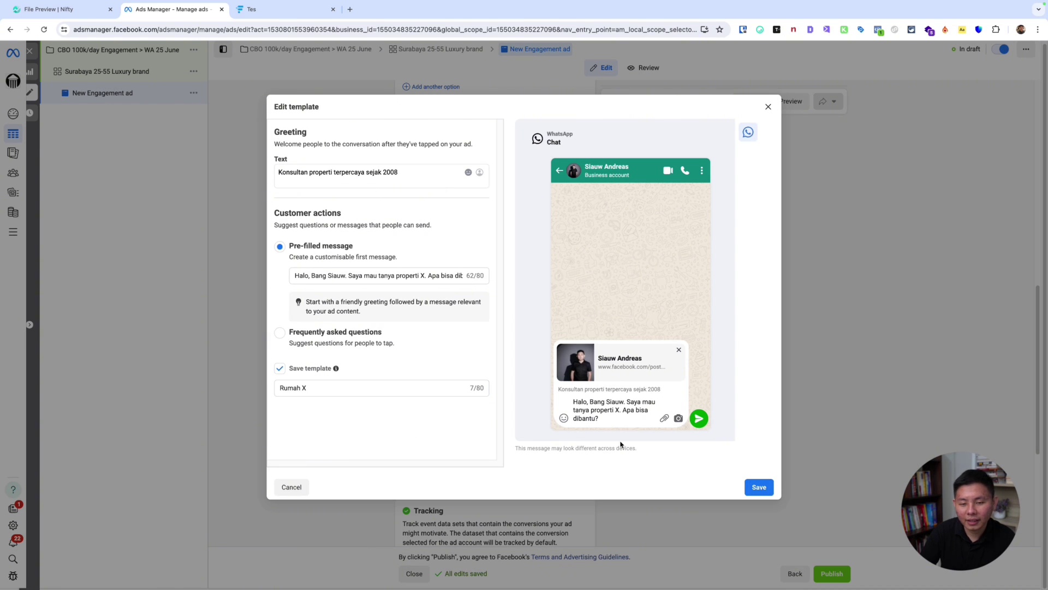
{"action": "left_click", "coordinate": [759, 486]}
{"action": "scroll", "coordinate": [491, 404], "scroll_direction": "down", "scroll_amount": 5}
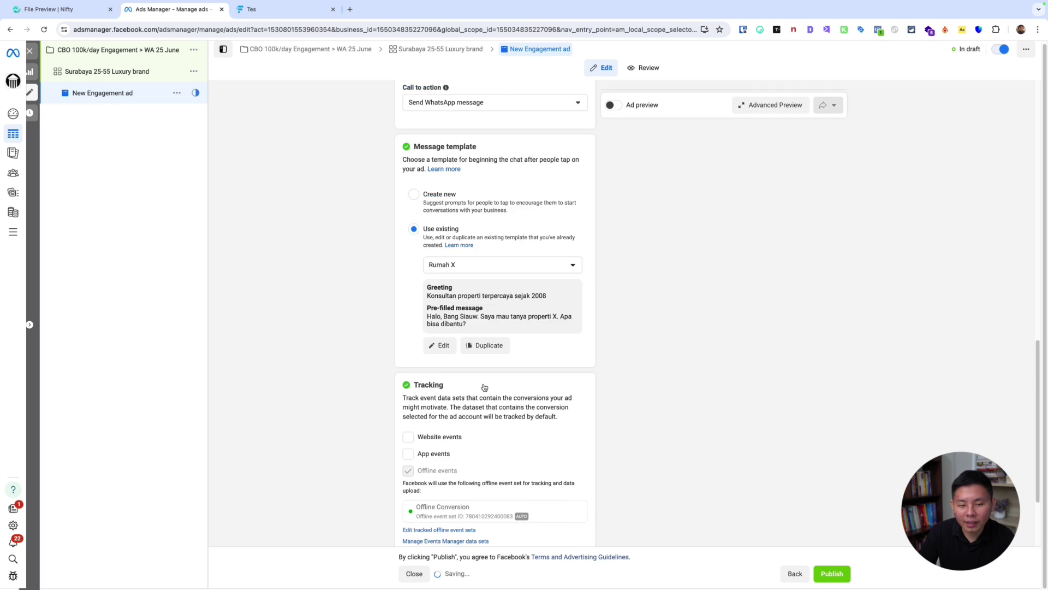
{"action": "scroll", "coordinate": [305, 327], "scroll_direction": "up", "scroll_amount": 6}
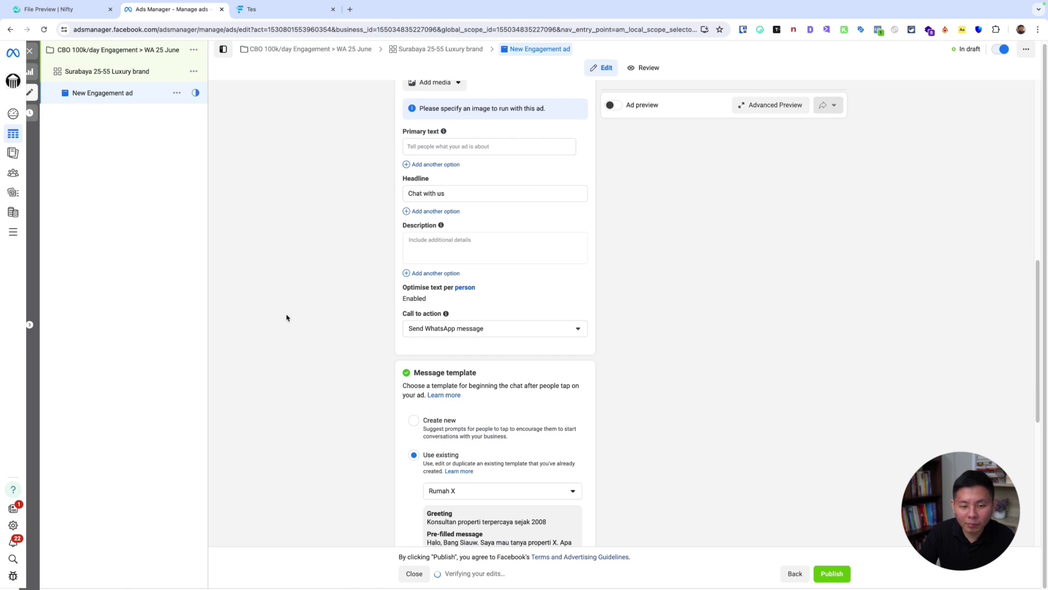
Duplicate the New Engagement ad into the original campaign with 3 copies.
{"action": "left_click", "coordinate": [177, 93]}
{"action": "left_click", "coordinate": [186, 148]}
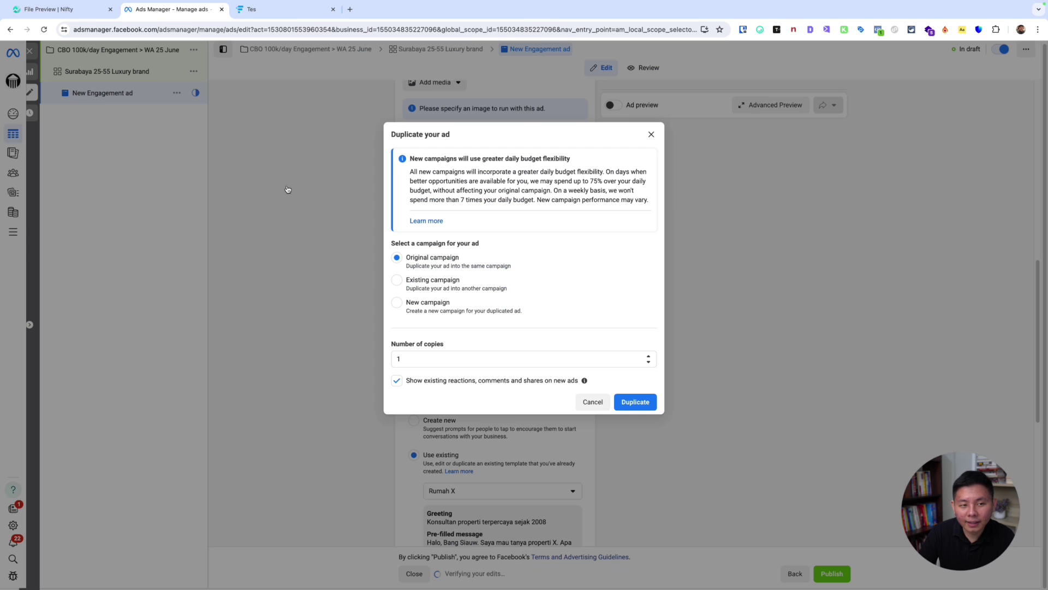
{"action": "left_click", "coordinate": [493, 360]}
{"action": "key", "text": "BackSpace"}
{"action": "type", "text": "3"}
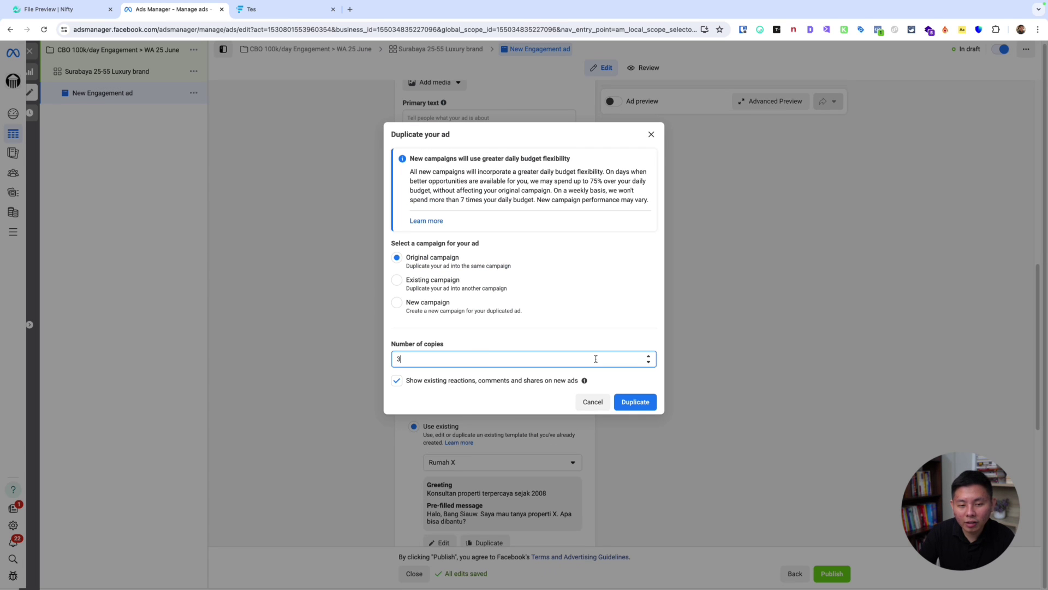
{"action": "left_click", "coordinate": [635, 401]}
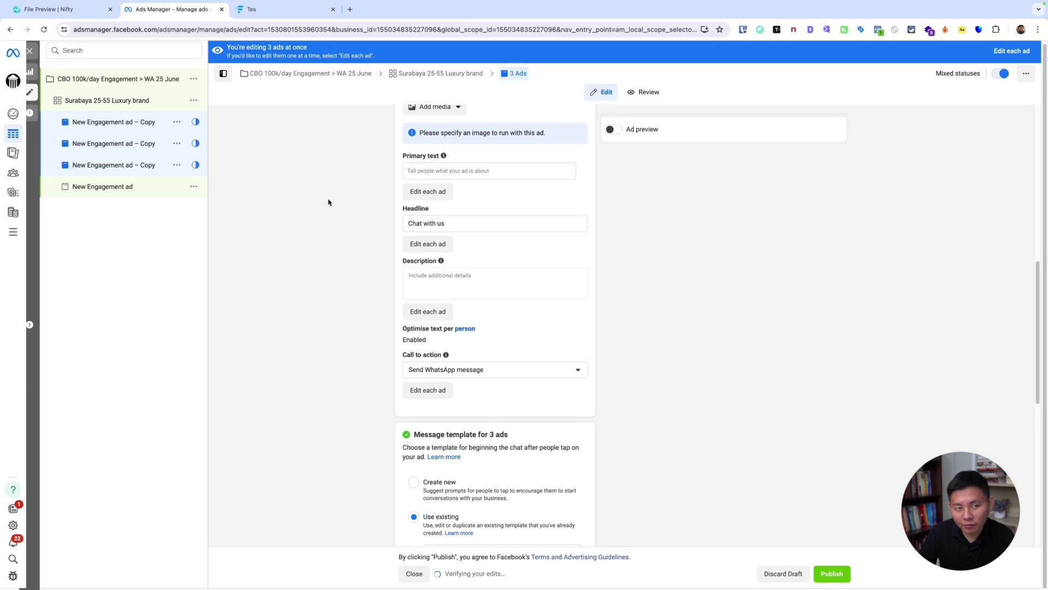
Quickly duplicate the Surabaya 25-55 Luxury brand ad set together with its ads.
{"action": "left_click", "coordinate": [146, 104]}
{"action": "left_click", "coordinate": [194, 100]}
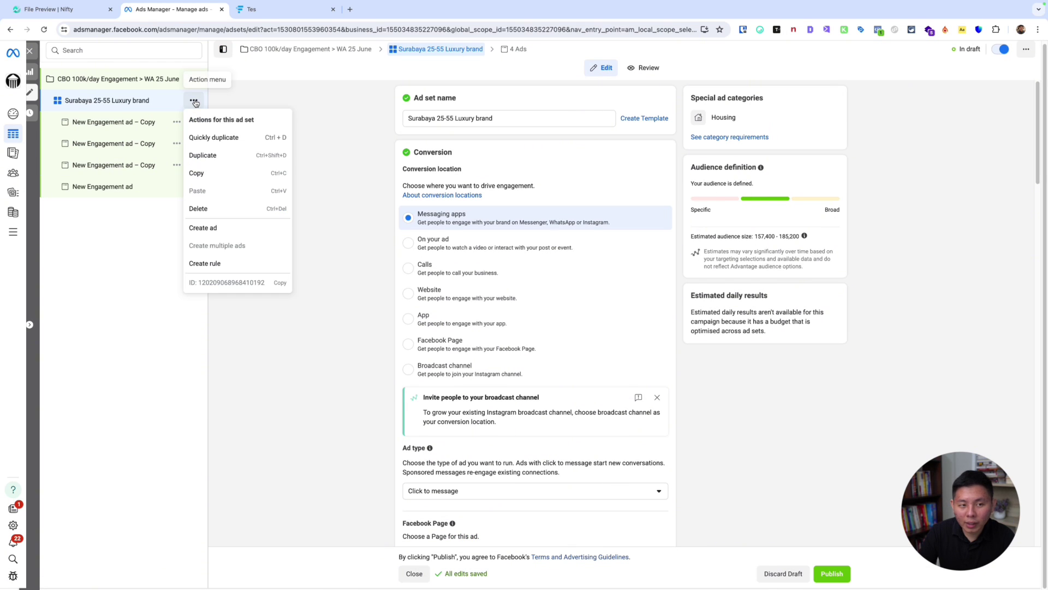
{"action": "left_click", "coordinate": [232, 138]}
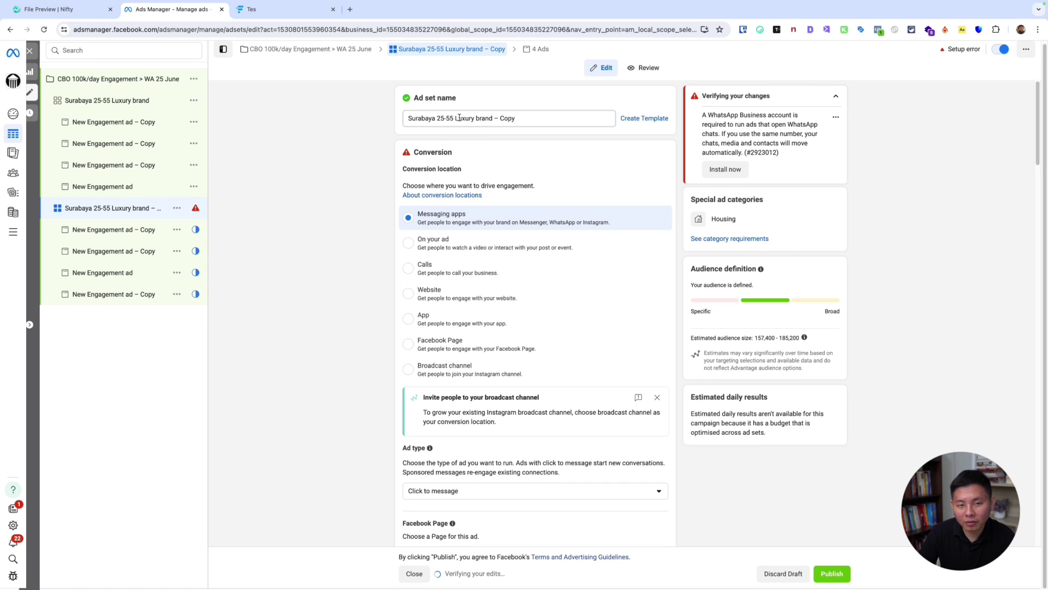
Rename the duplicated ad set to "Surabaya 25-55 PERUMAHAN".
{"action": "left_click_drag", "start_coordinate": [456, 118], "coordinate": [560, 126]}
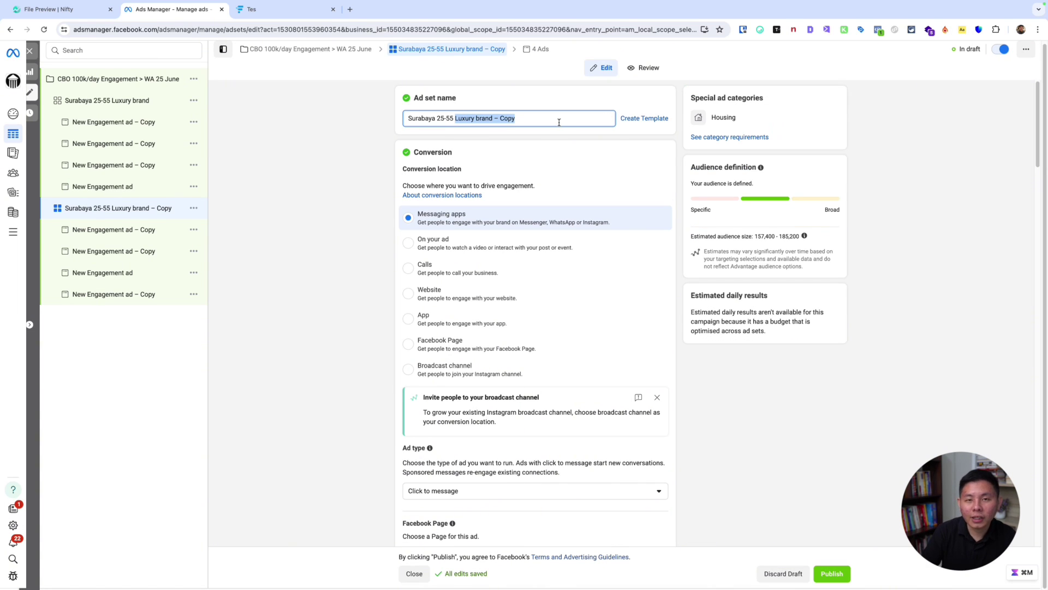
{"action": "key", "text": "BackSpace"}
{"action": "type", "text": "p"}
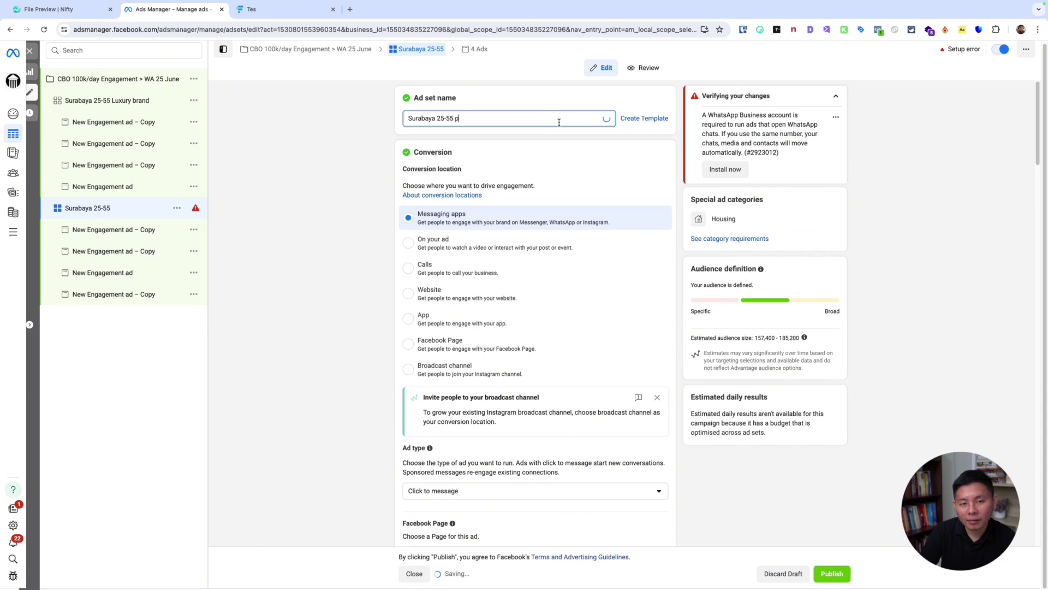
{"action": "type", "text": "34umq"}
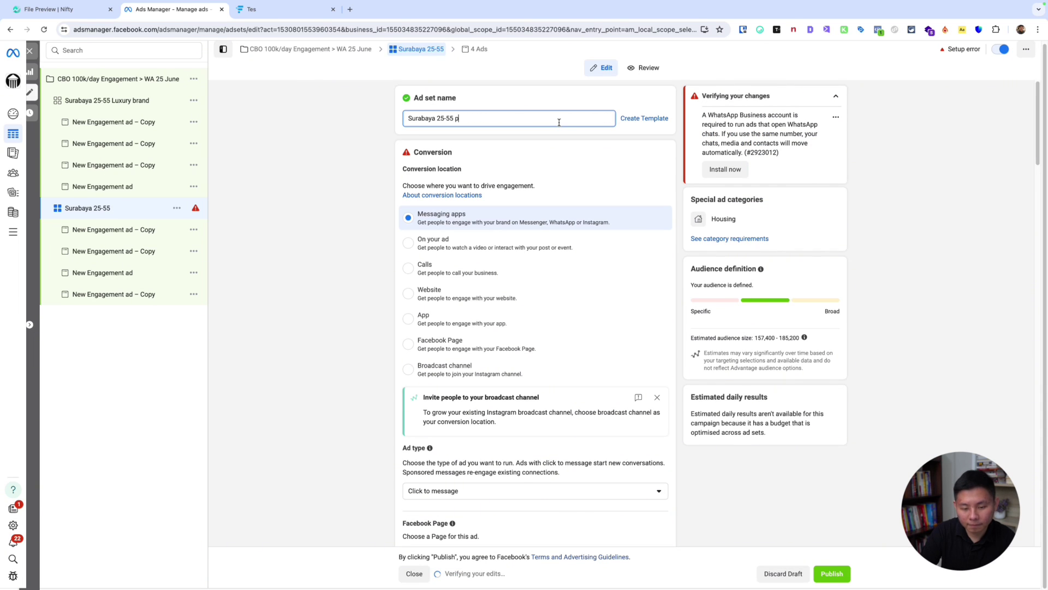
{"action": "type", "text": " PERUMAHAN"}
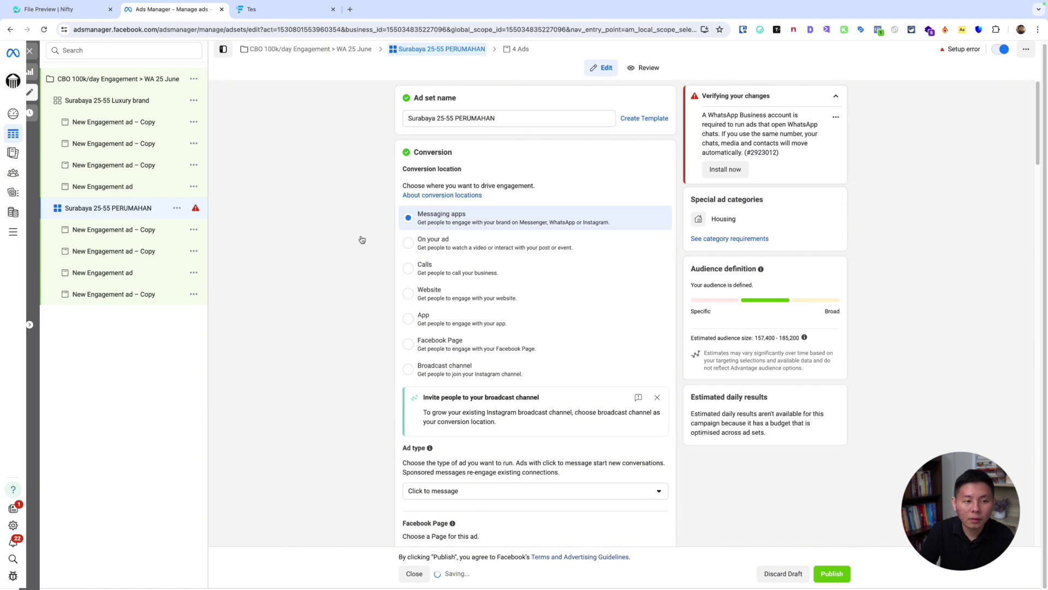
Replace the Rolex (watches) interest in the PERUMAHAN ad set's detailed targeting with House (real estate), searching for "house".
{"action": "scroll", "coordinate": [551, 304], "scroll_direction": "down", "scroll_amount": 15}
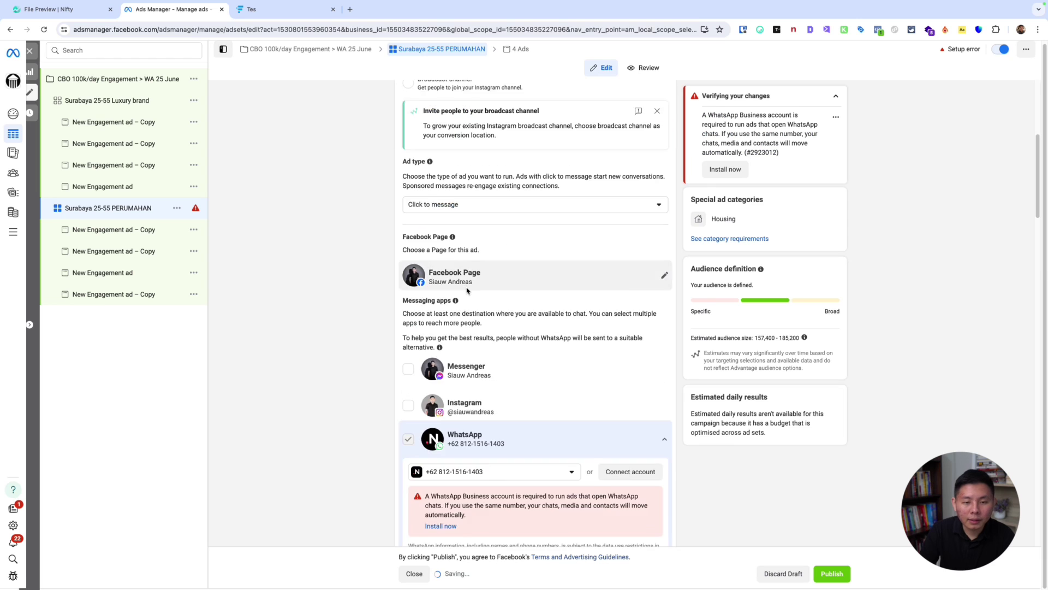
{"action": "scroll", "coordinate": [551, 304], "scroll_direction": "down", "scroll_amount": 7}
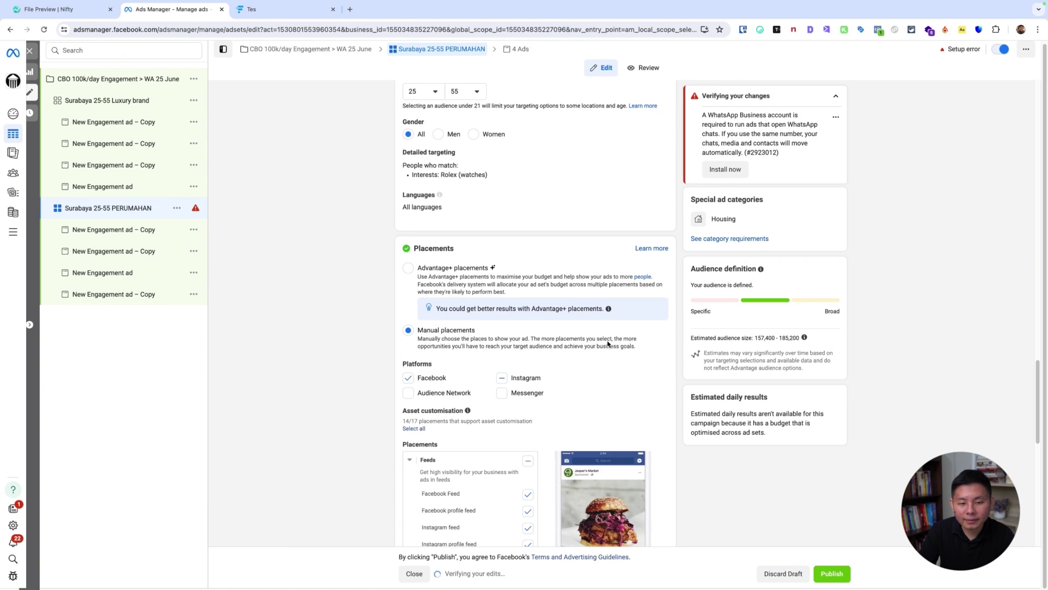
{"action": "scroll", "coordinate": [627, 294], "scroll_direction": "up", "scroll_amount": 3}
{"action": "left_click", "coordinate": [653, 293]}
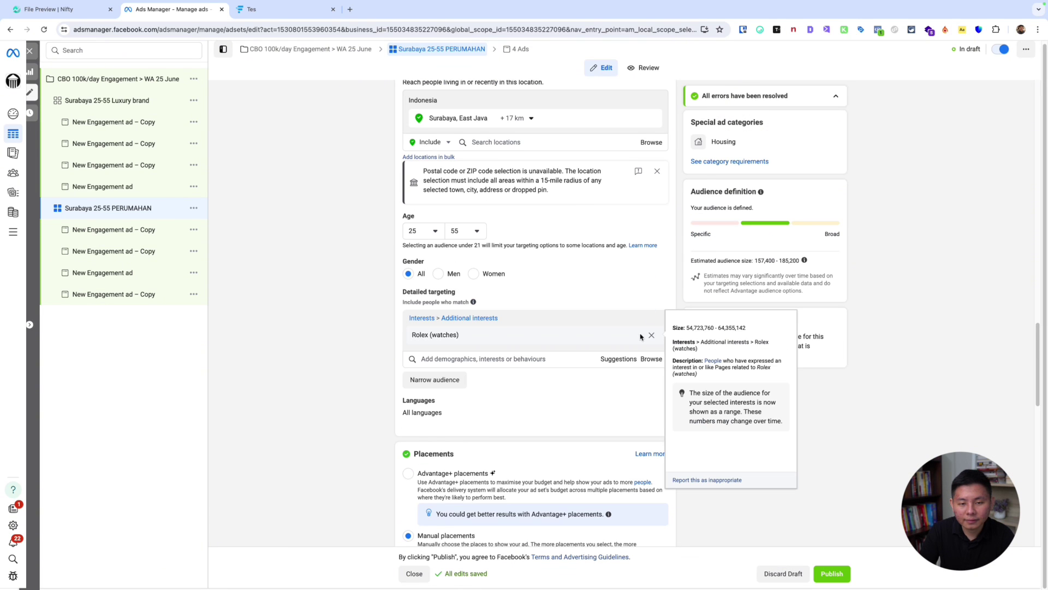
{"action": "left_click", "coordinate": [654, 336]}
{"action": "left_click", "coordinate": [527, 318]}
{"action": "type", "text": "house"}
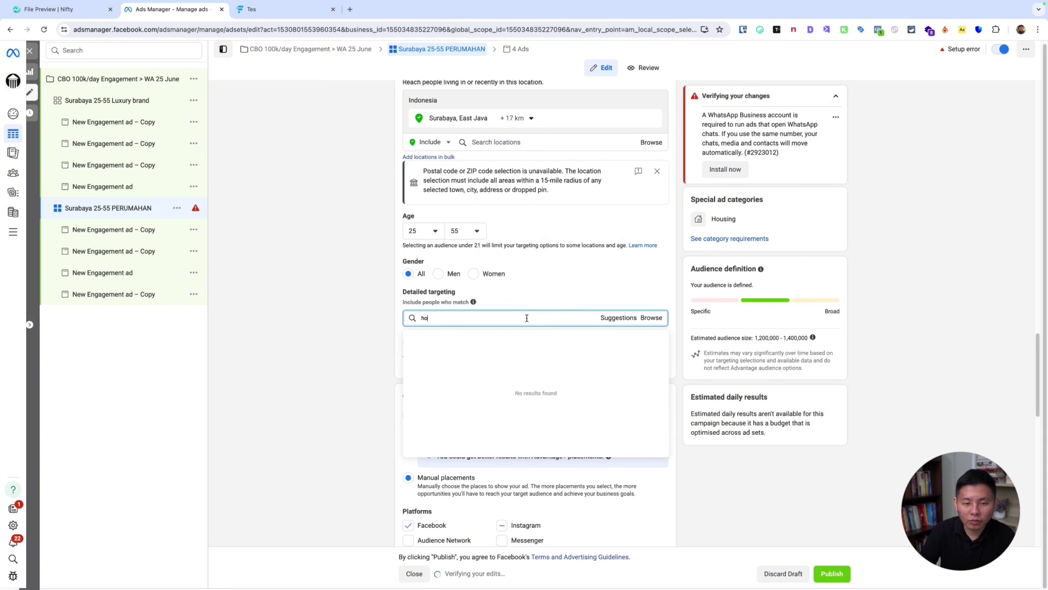
{"action": "left_click", "coordinate": [478, 343]}
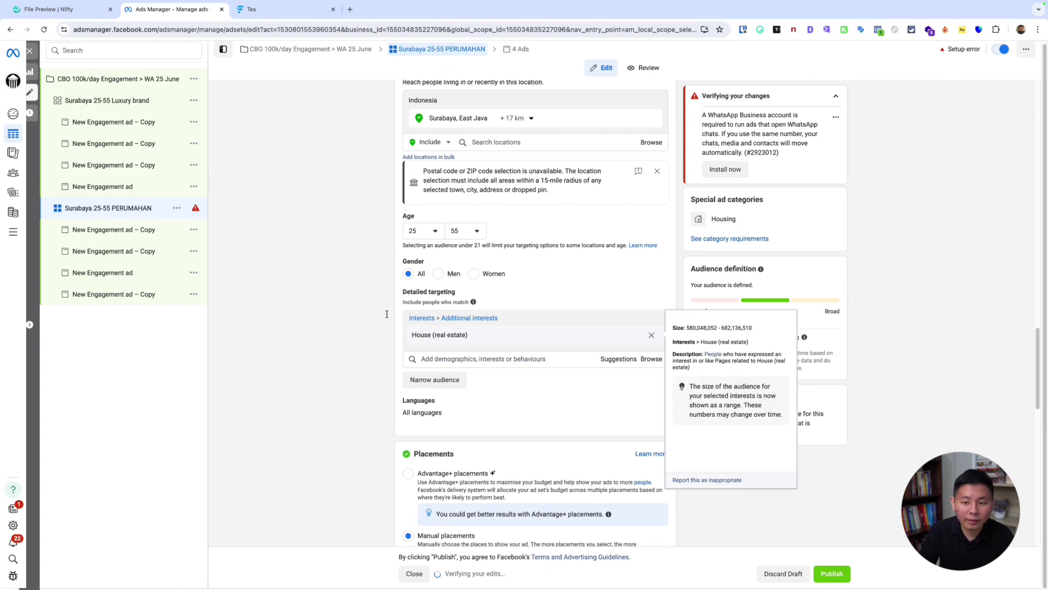
{"action": "scroll", "coordinate": [865, 327], "scroll_direction": "down", "scroll_amount": 15}
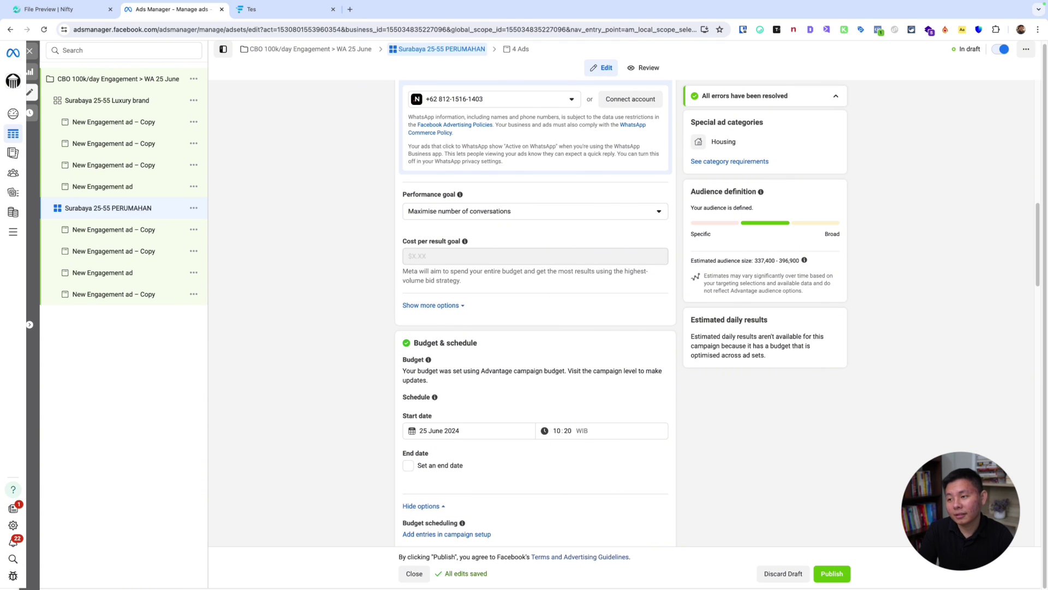
{"action": "scroll", "coordinate": [660, 279], "scroll_direction": "down", "scroll_amount": 3}
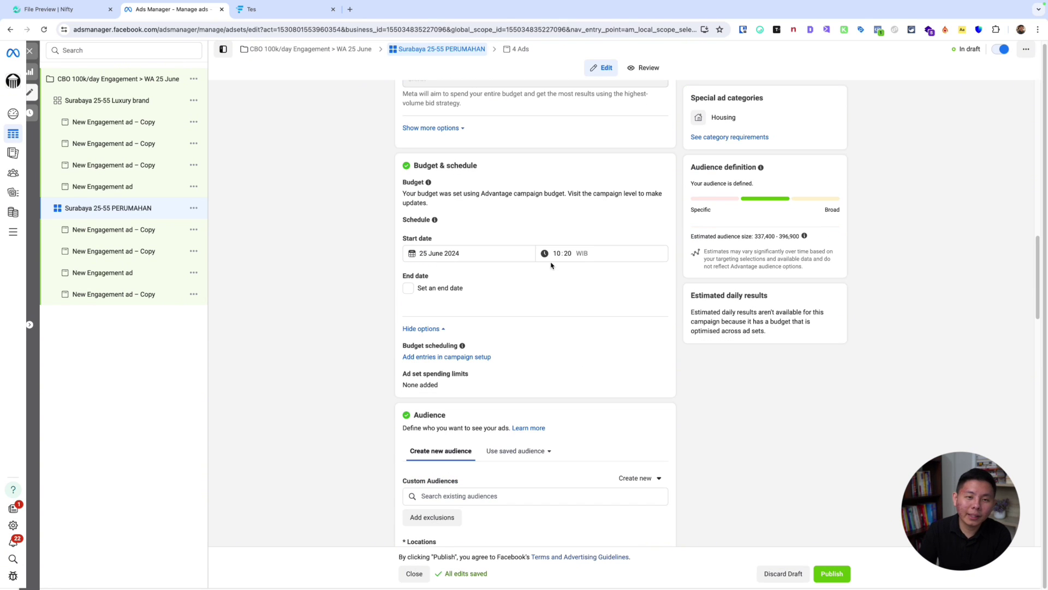